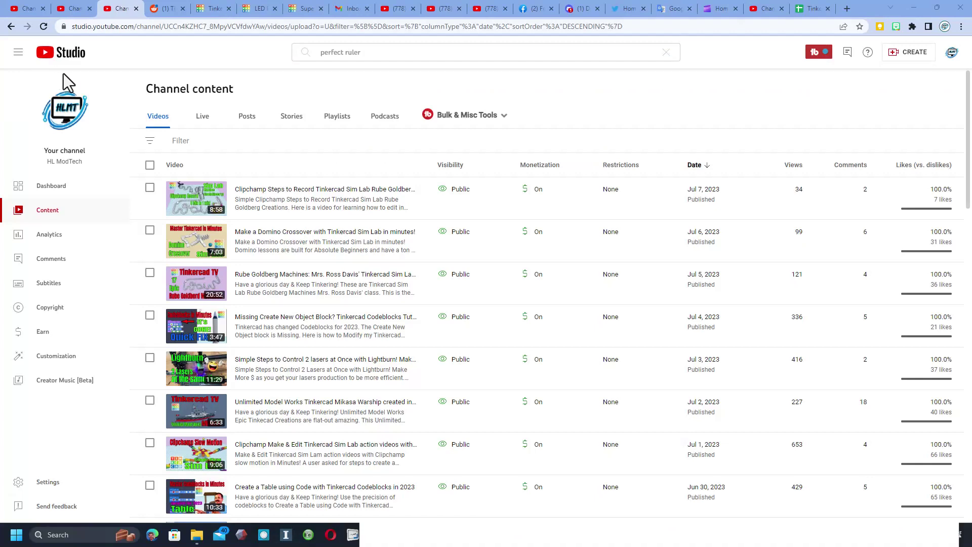
- Search the channel content for 'perfect ruler' to find the Tinkercad ruler video
click(356, 54)
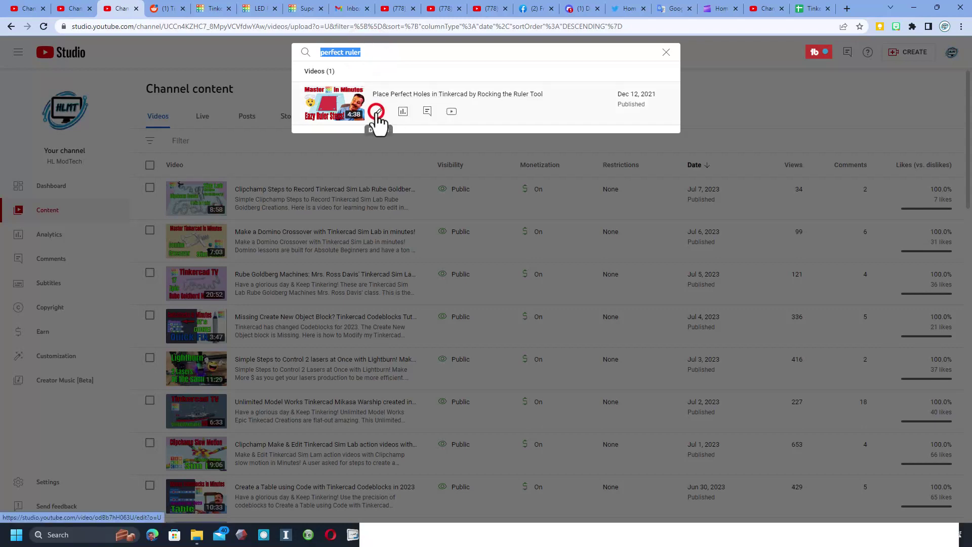
- Open the ruler video's Subtitles page, discarding the unsaved detail changes
click(376, 112)
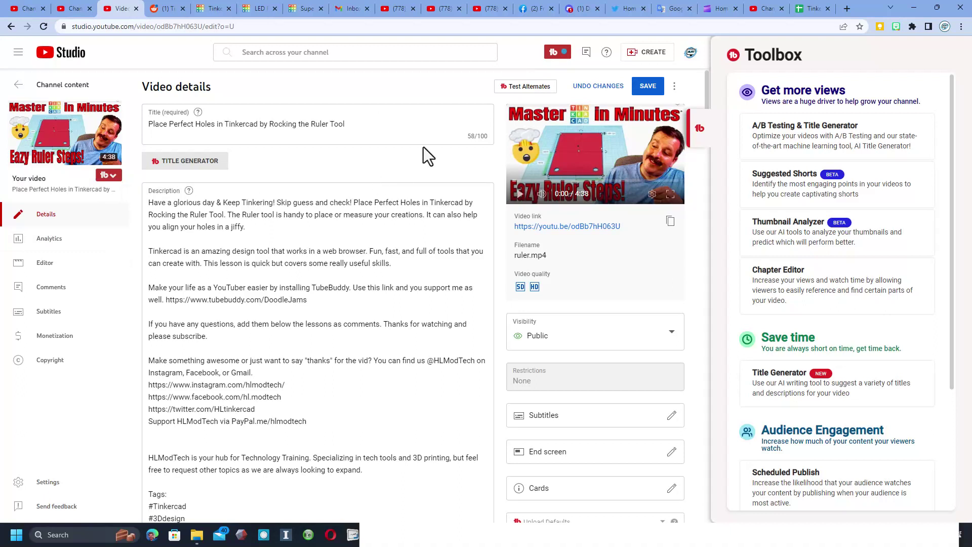
click(47, 311)
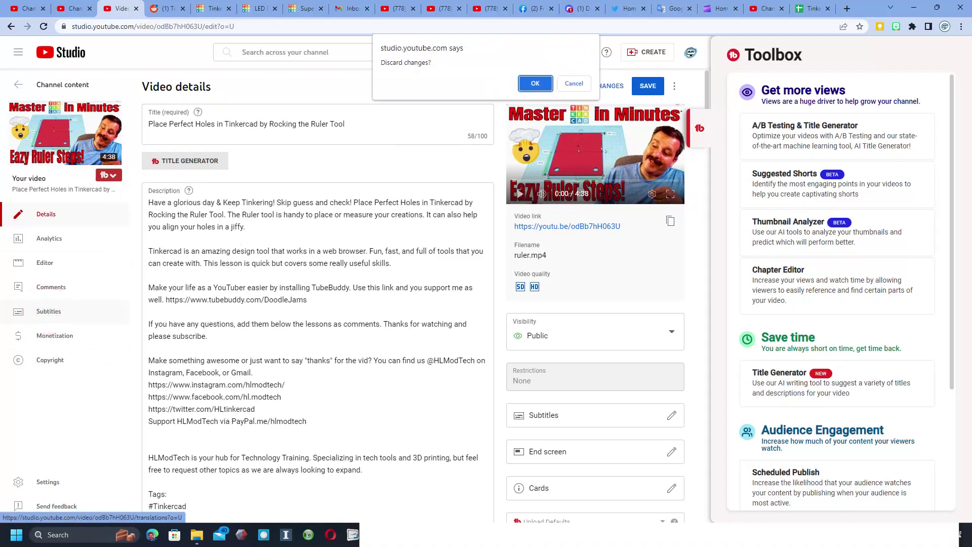
click(537, 83)
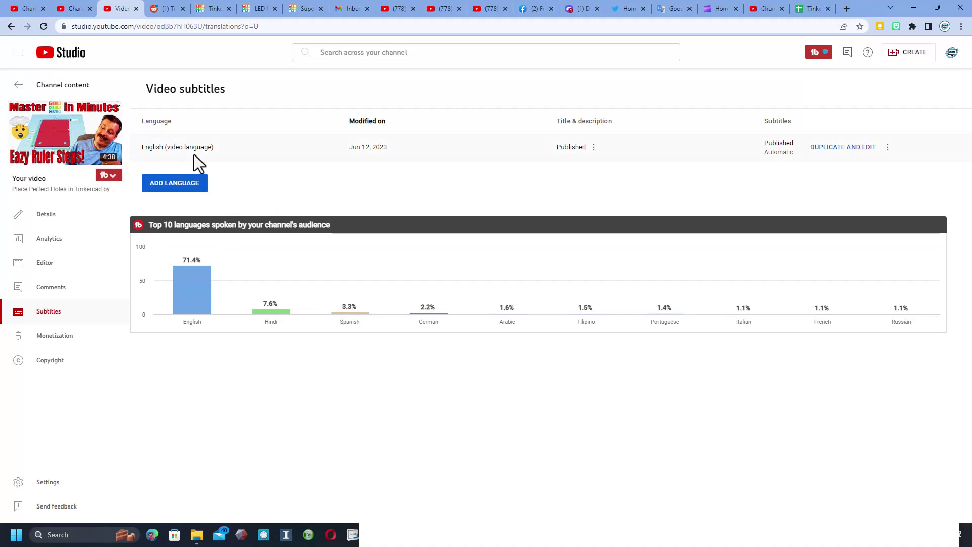
- Duplicate the automatic English captions, change 'hl my tech' to HLModTech in caption 1, and publish
click(827, 147)
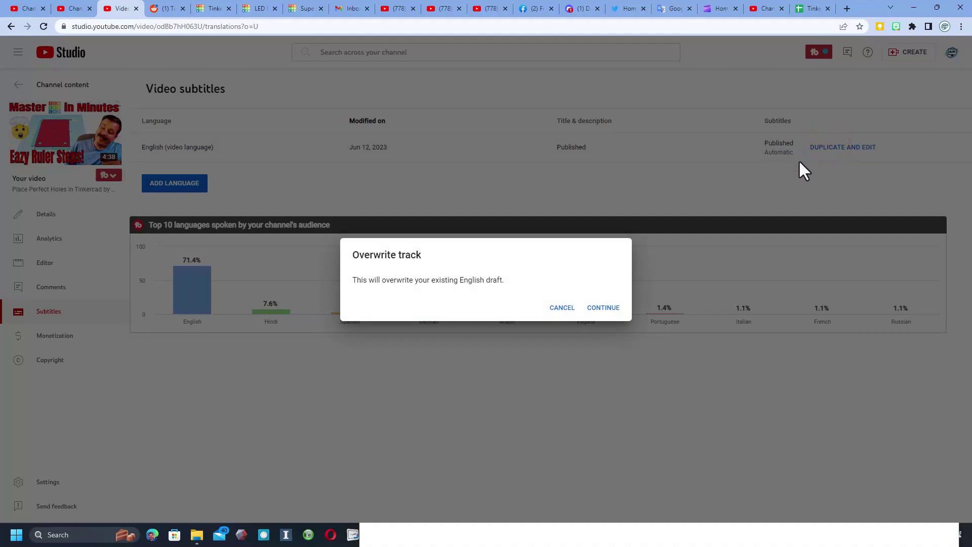
click(590, 309)
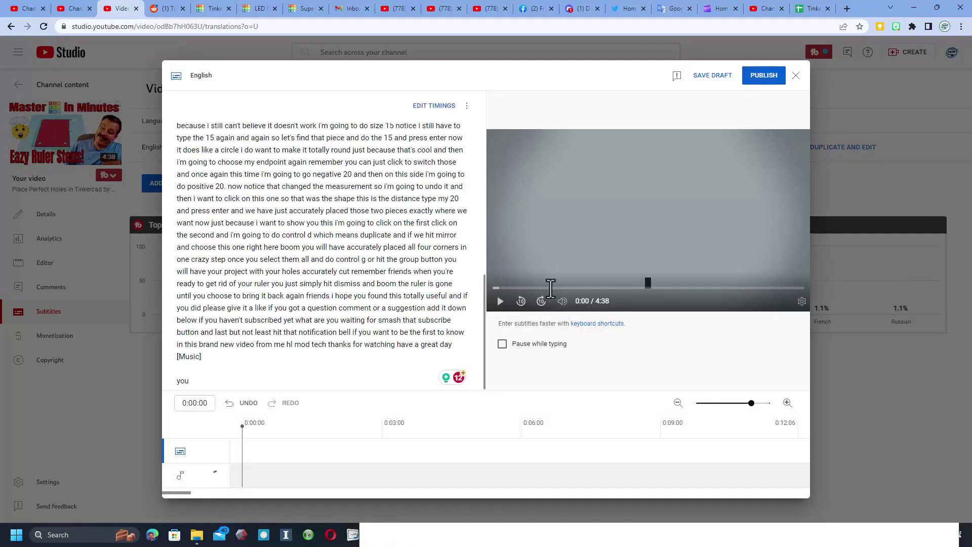
click(420, 106)
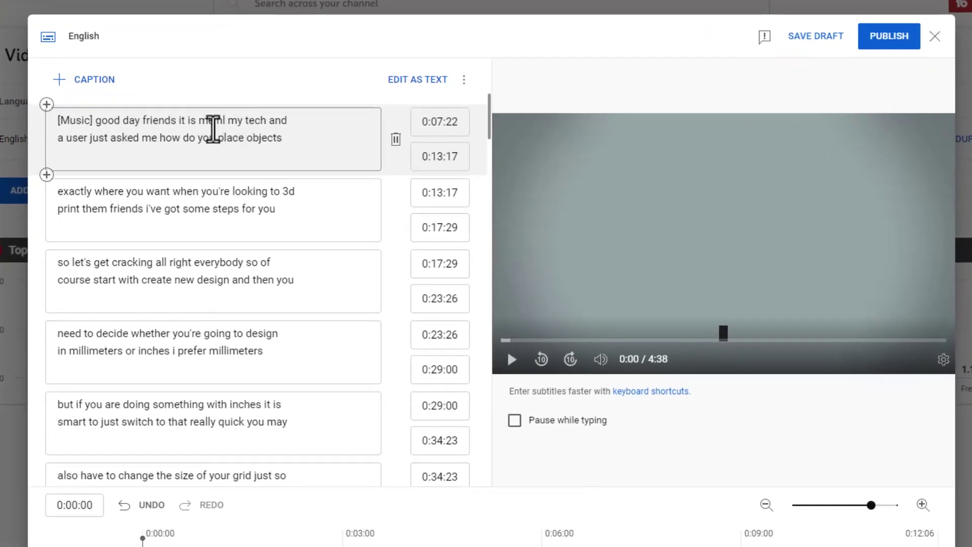
drag(215, 120, 259, 122)
text(HLMo)
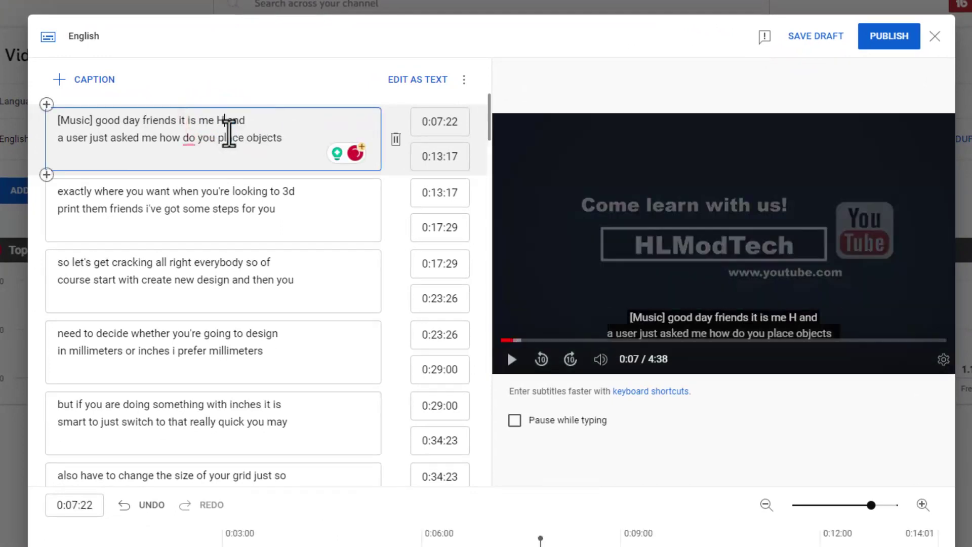
text(dTech)
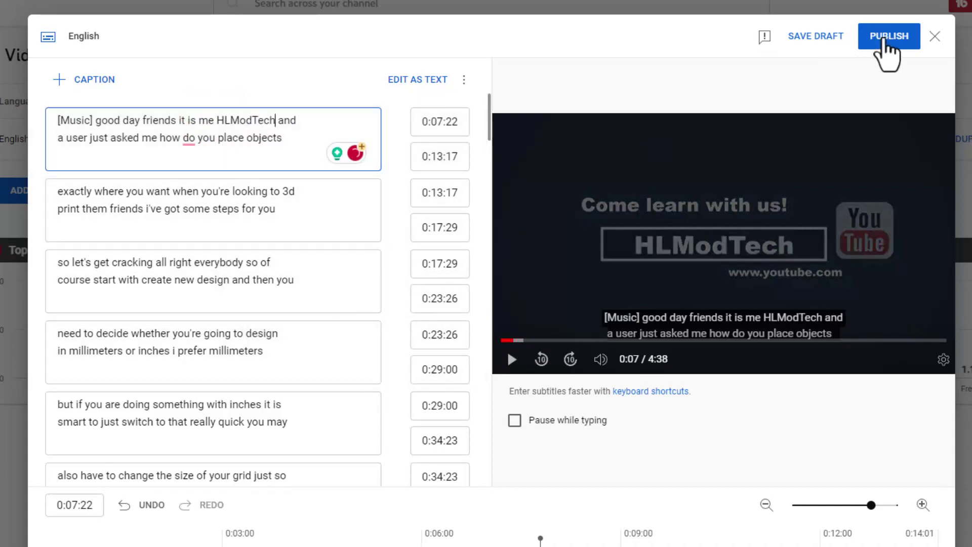
click(884, 40)
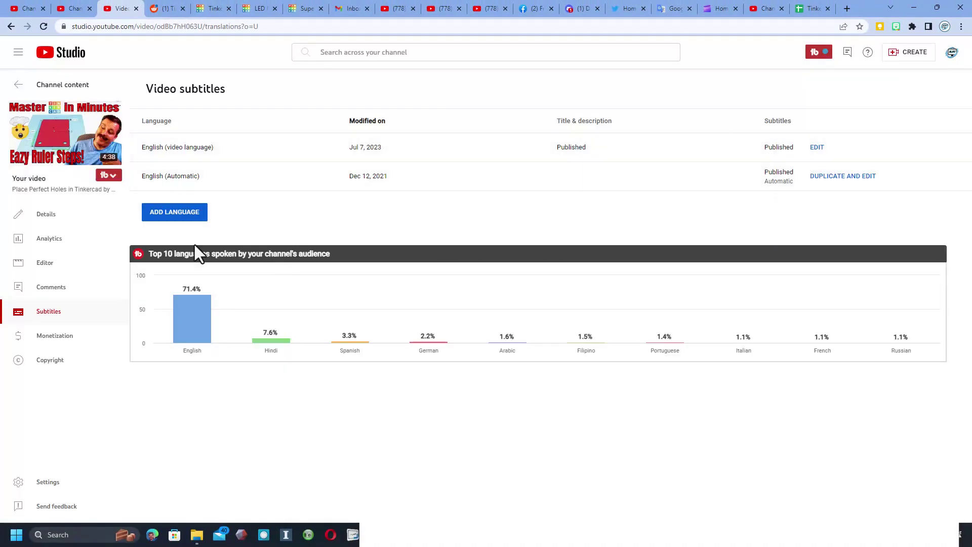
- Add Arabic, German and French as subtitle languages
mouse_move(286, 357)
click(174, 215)
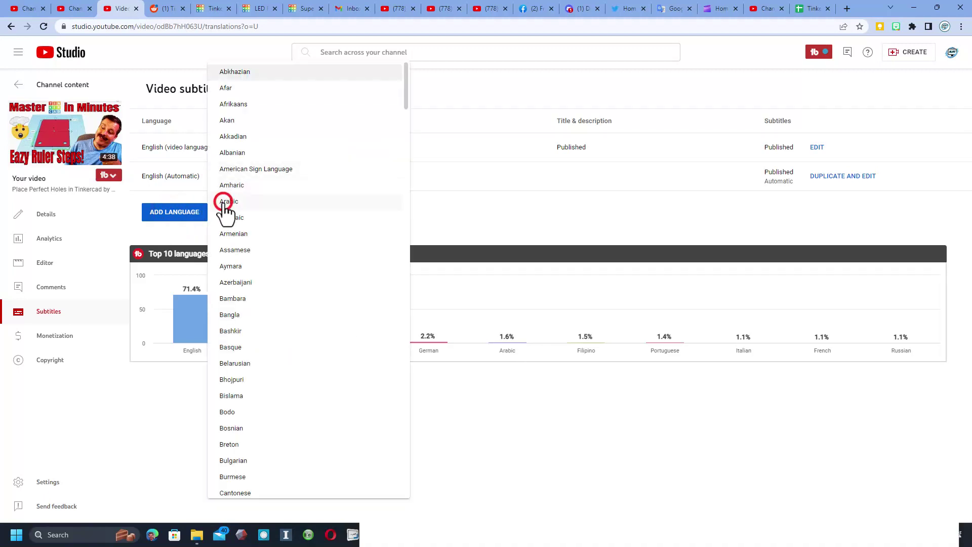
click(223, 203)
click(172, 246)
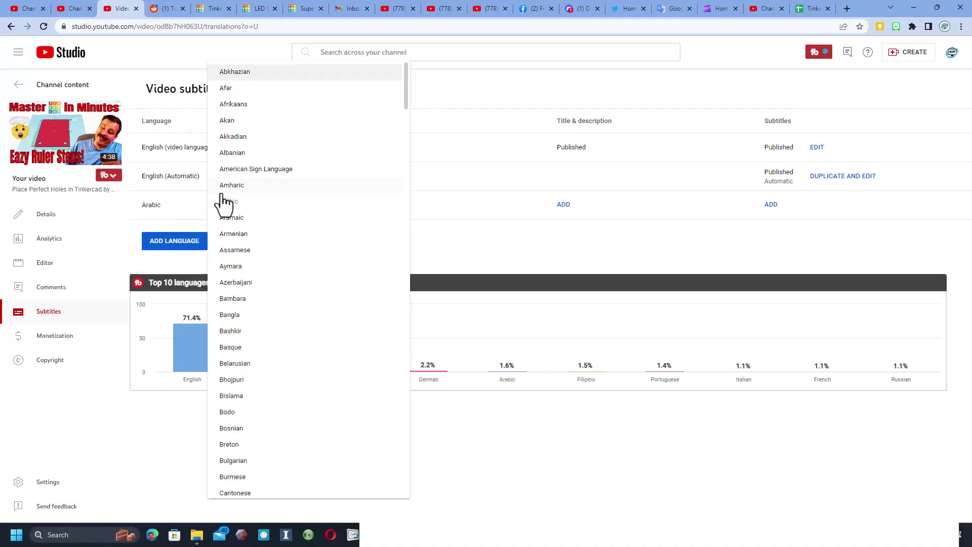
scroll(223, 202, down, 15)
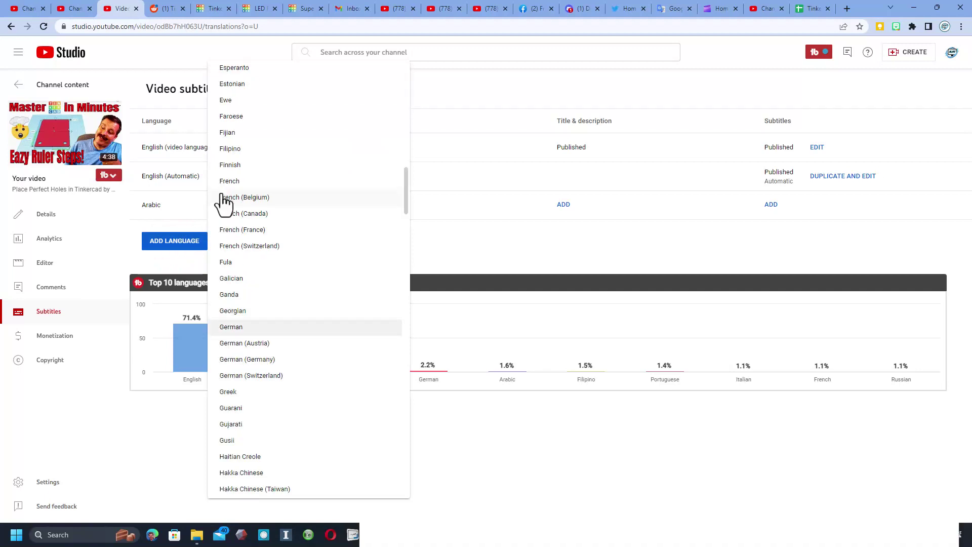
click(241, 330)
click(161, 276)
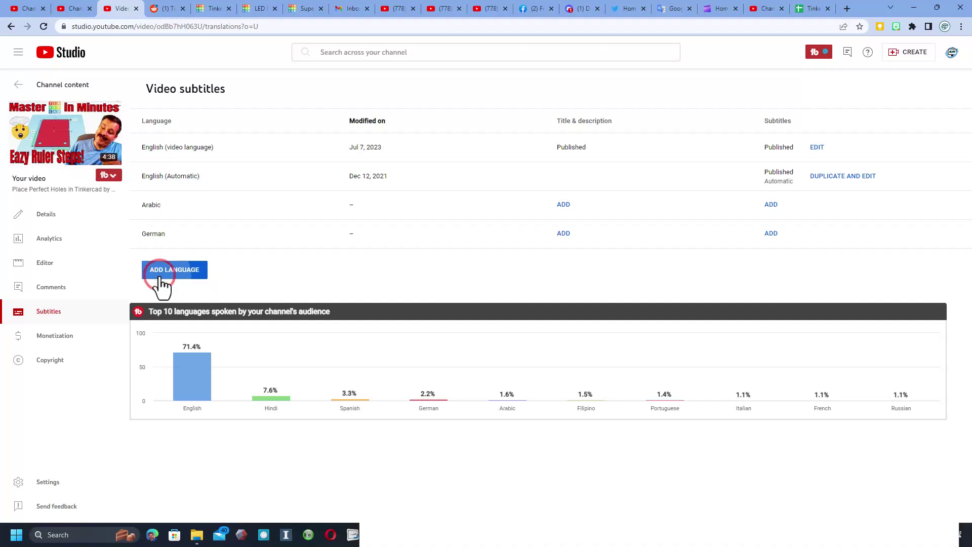
key(f)
key(r)
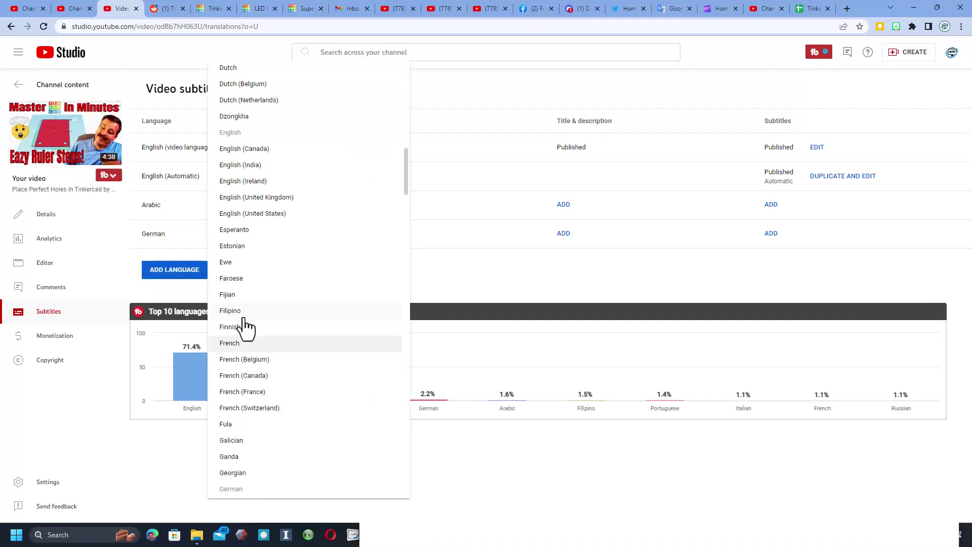
click(232, 343)
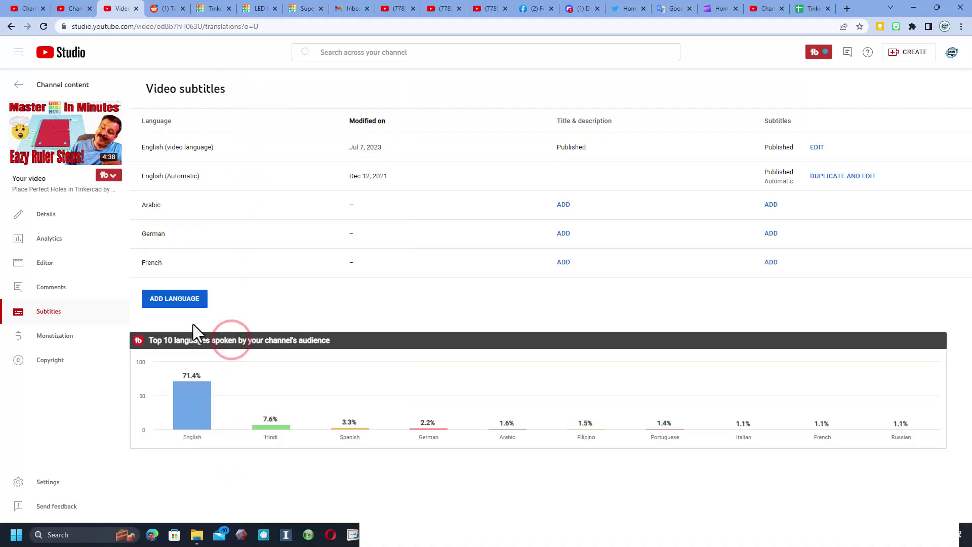
- Add Filipino and Hindi as subtitle languages
click(184, 299)
key(f)
key(i)
key(l)
click(237, 310)
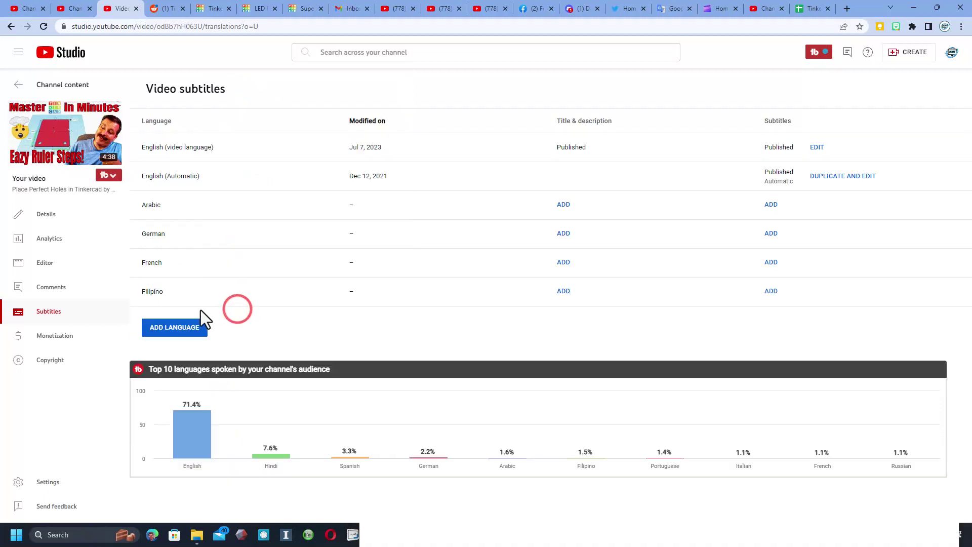
click(175, 325)
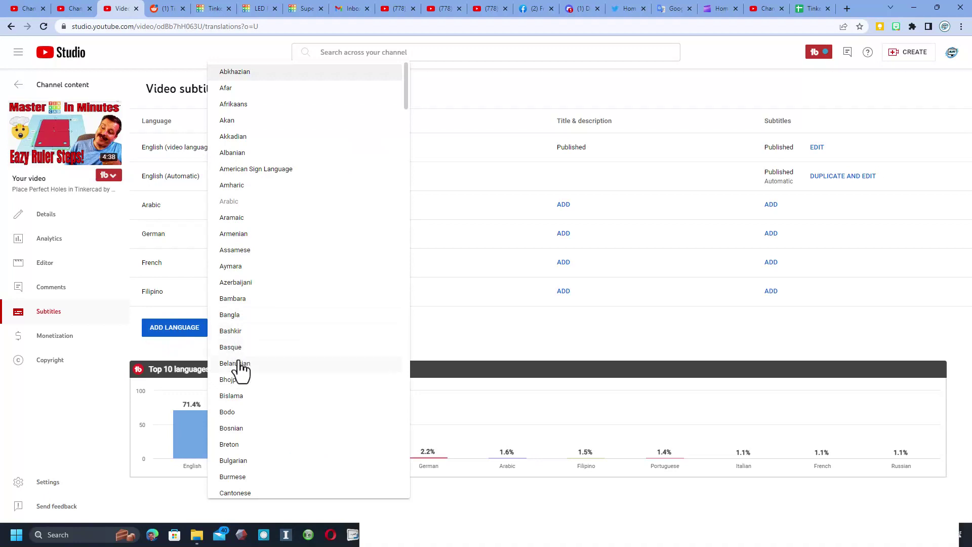
key(h)
key(i)
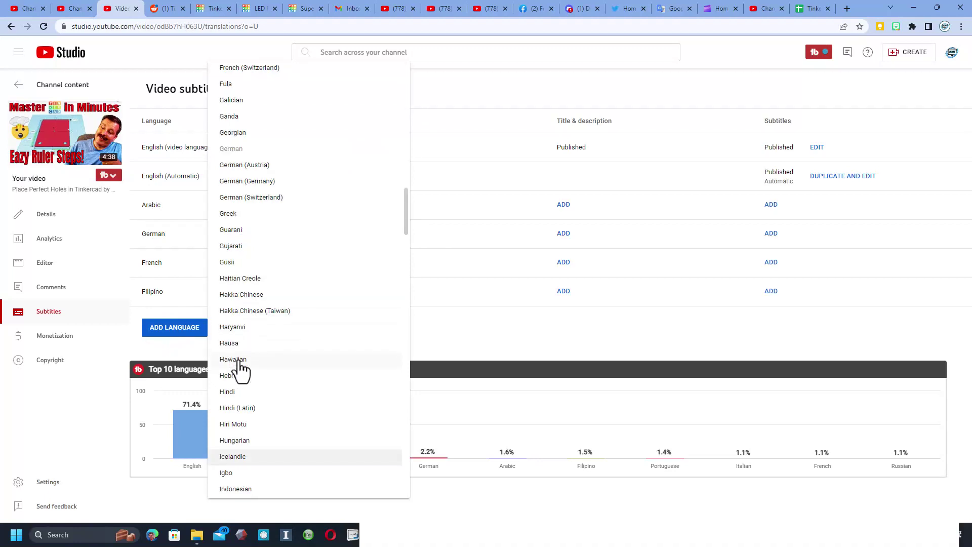
key(n)
click(228, 393)
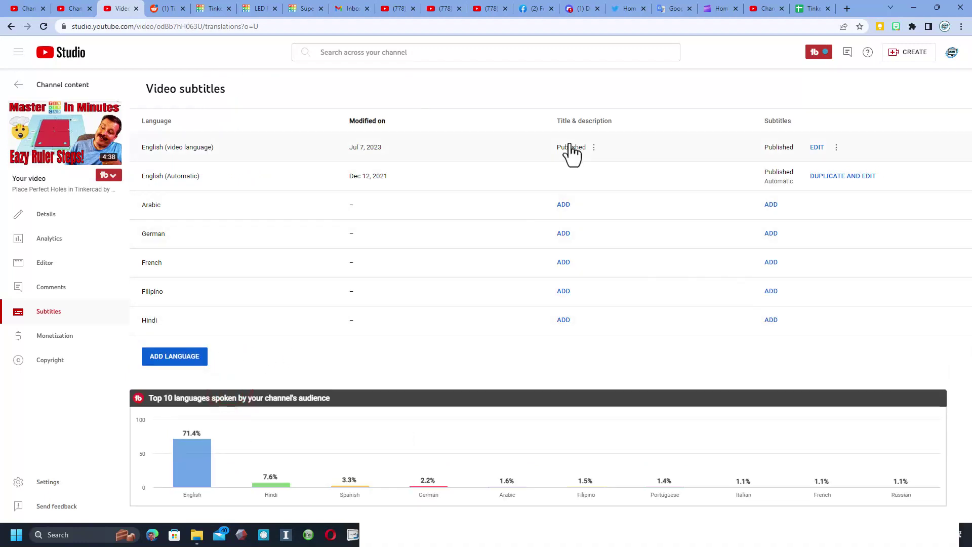
- Auto-translate the title and description into Arabic and publish them
click(563, 205)
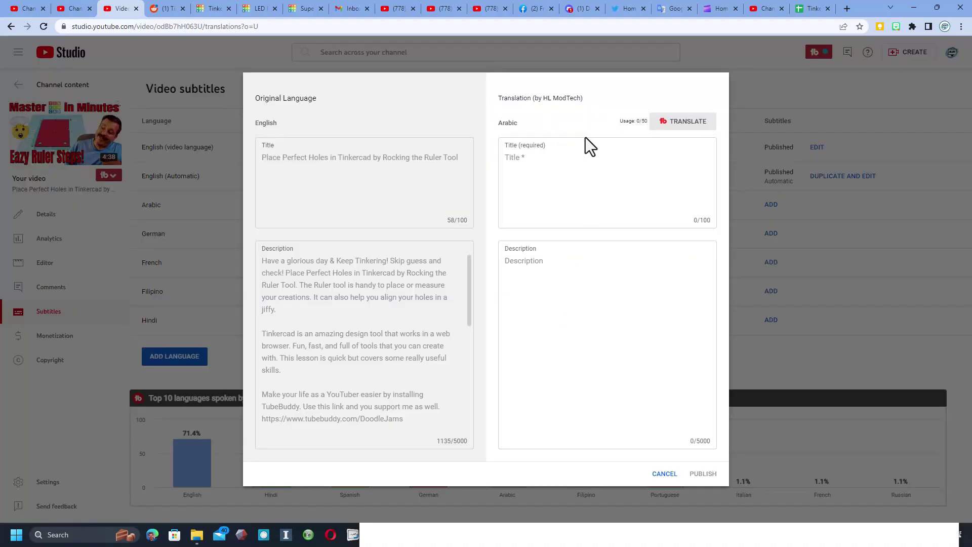
click(668, 126)
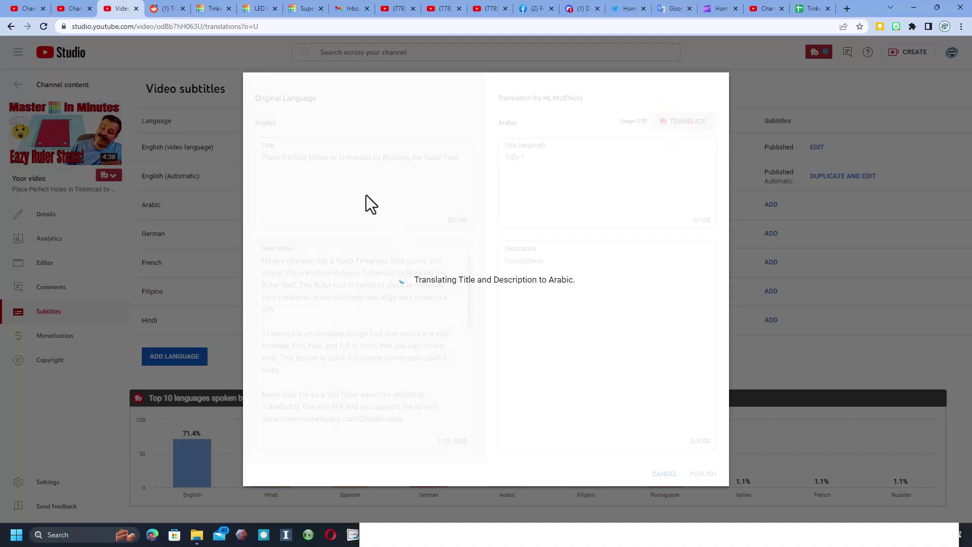
scroll(585, 259, up, 2)
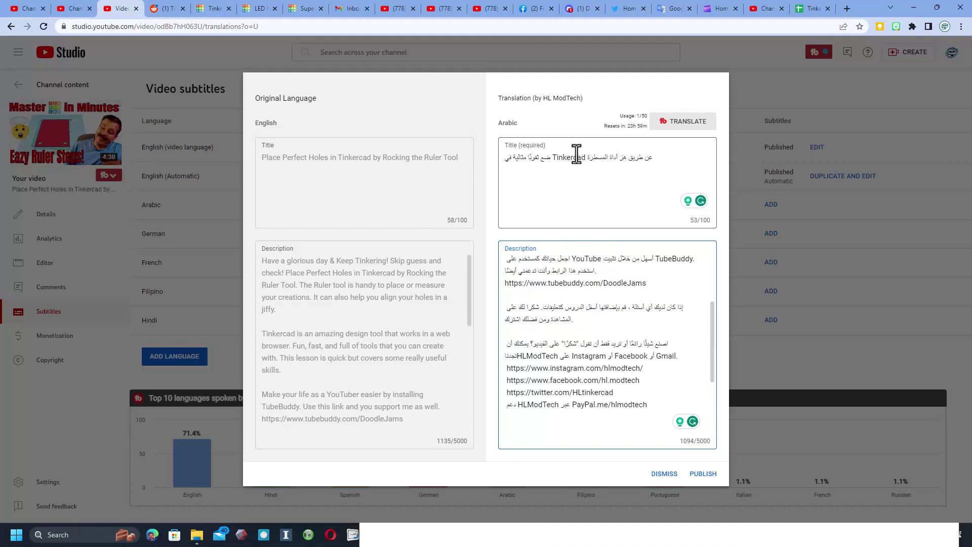
click(705, 474)
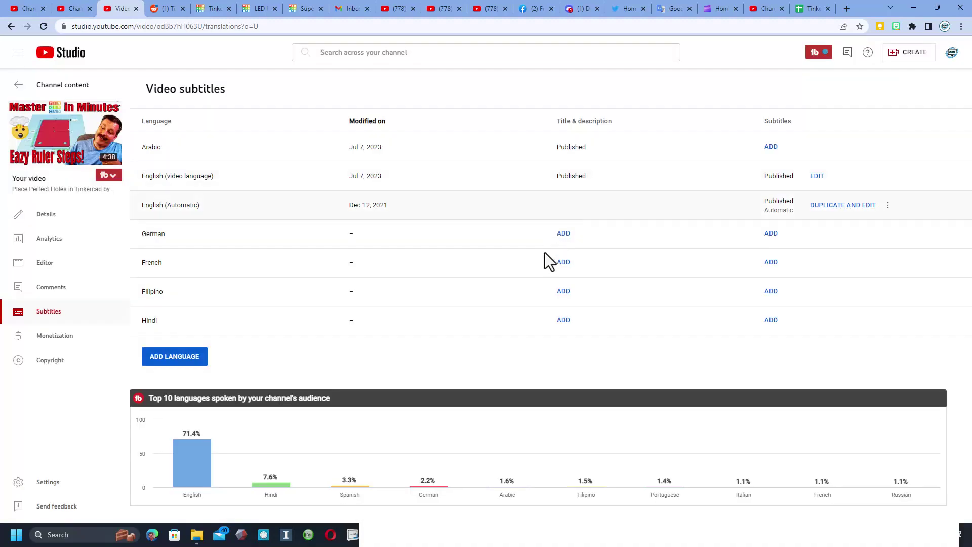
- Auto-translate the title and description into French and publish them
click(552, 261)
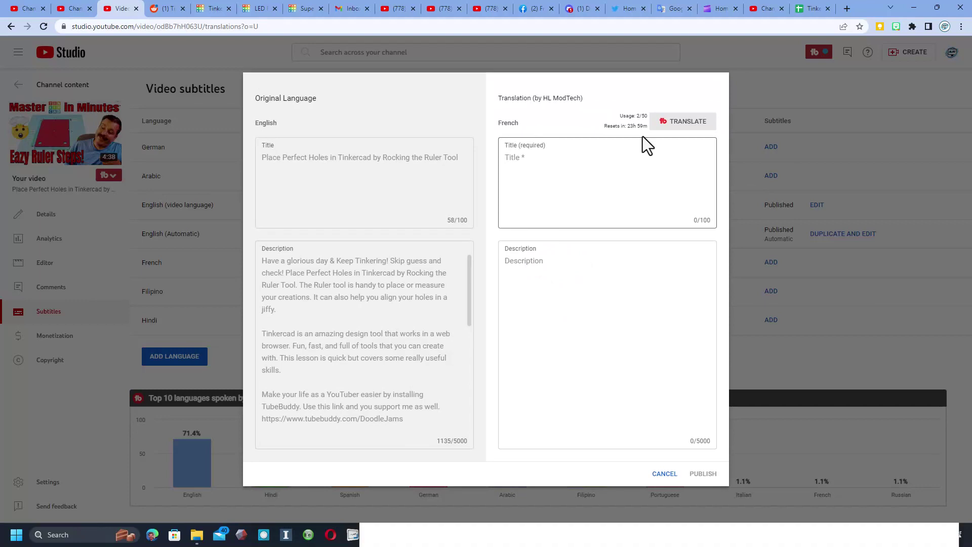
click(669, 122)
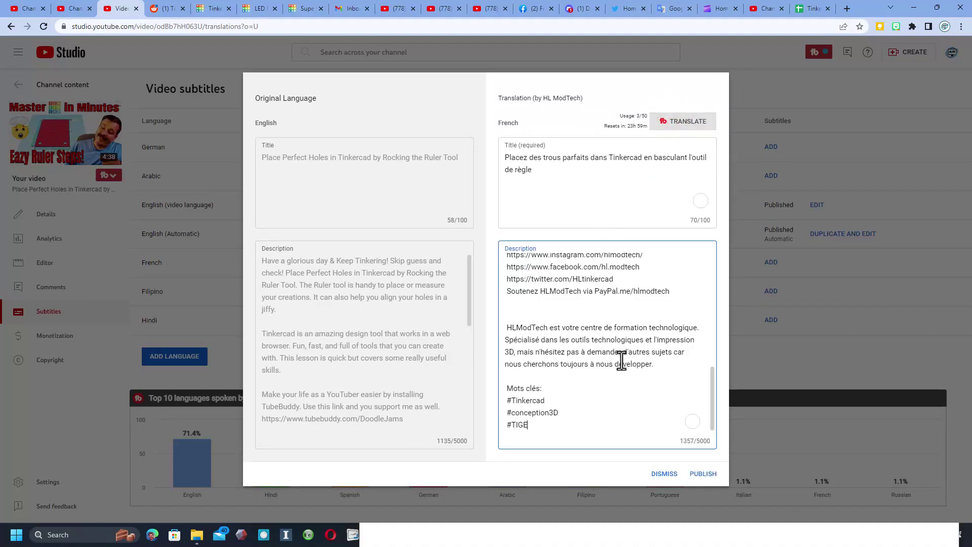
click(702, 474)
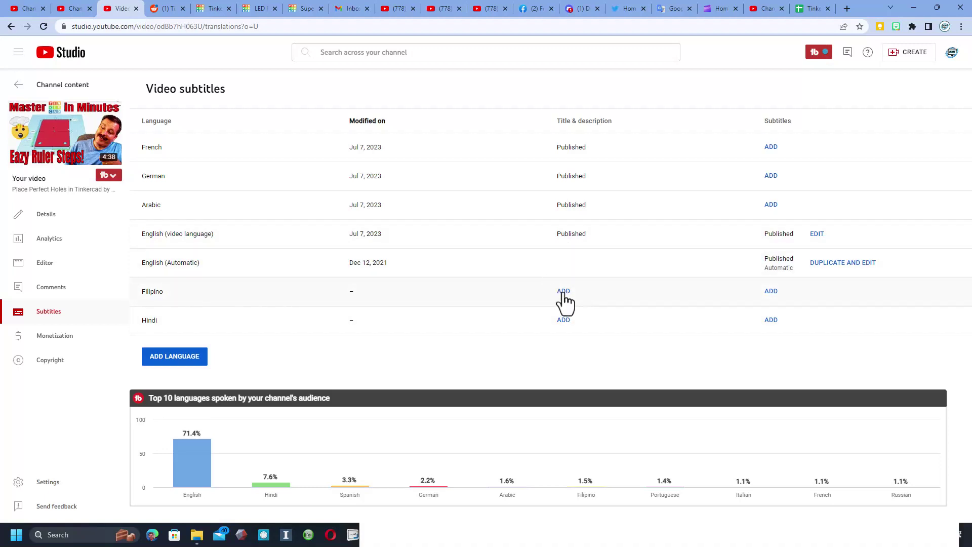
- Cancel the Filipino entry, then auto-translate the title and description into Hindi and publish
click(563, 292)
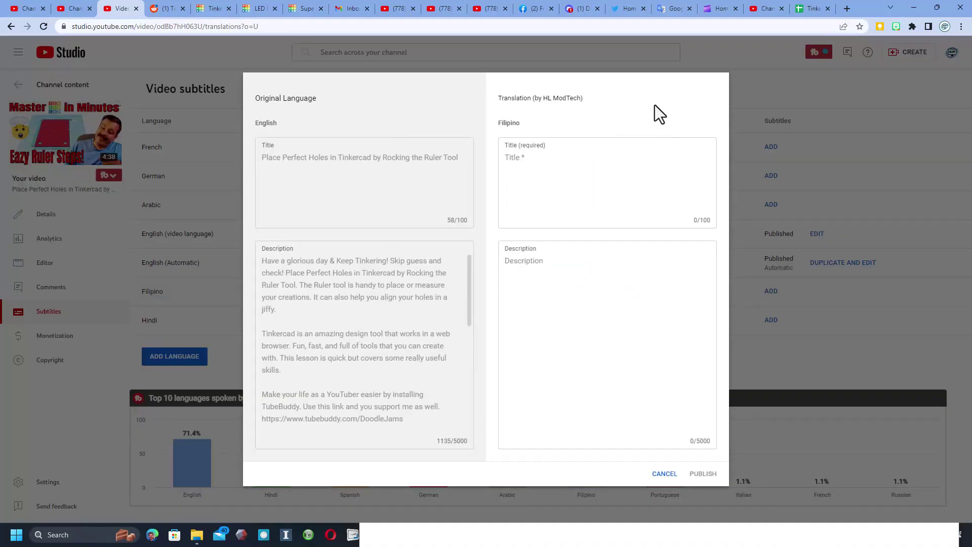
click(671, 472)
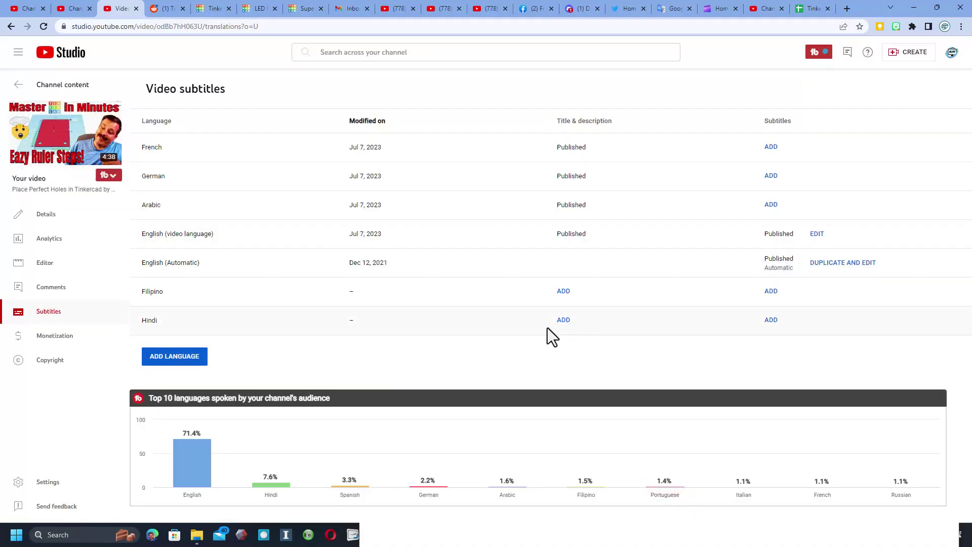
click(566, 320)
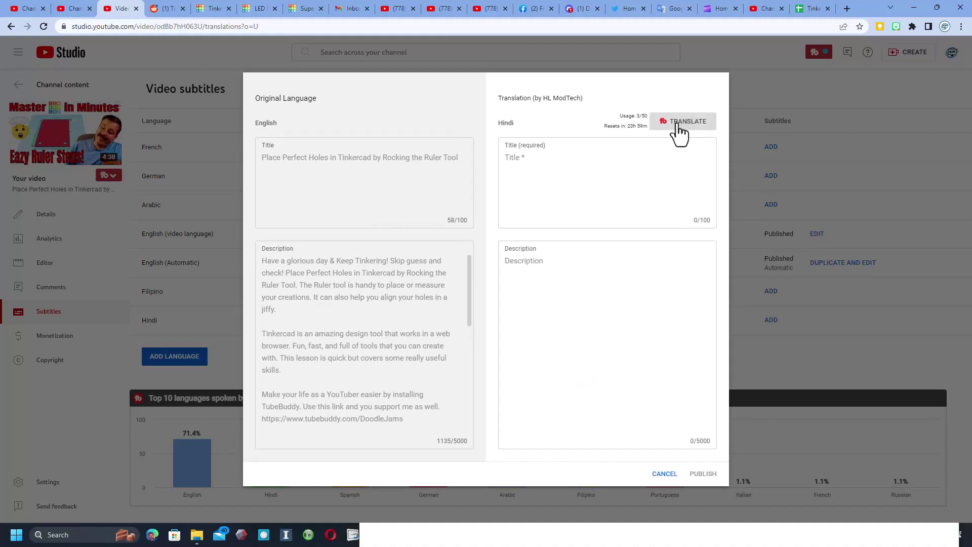
click(677, 124)
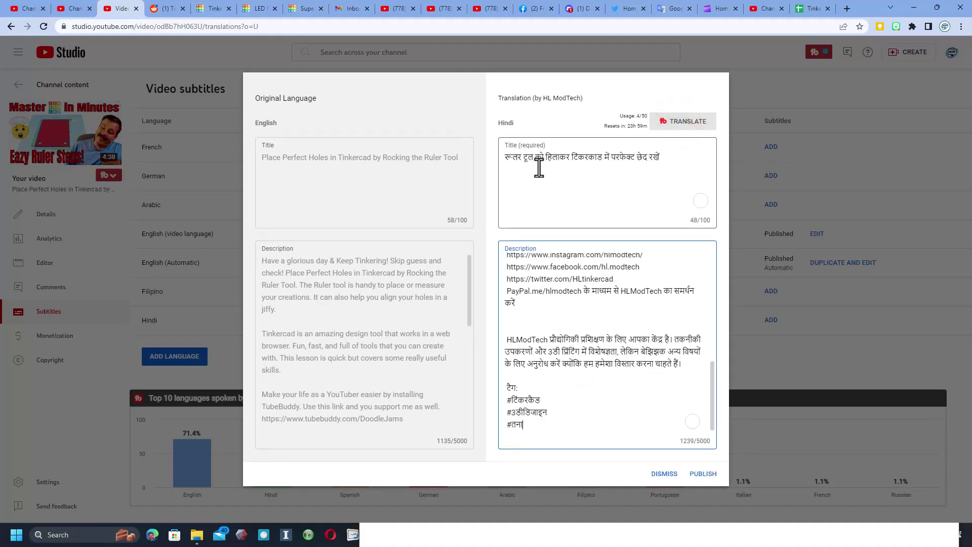
click(716, 475)
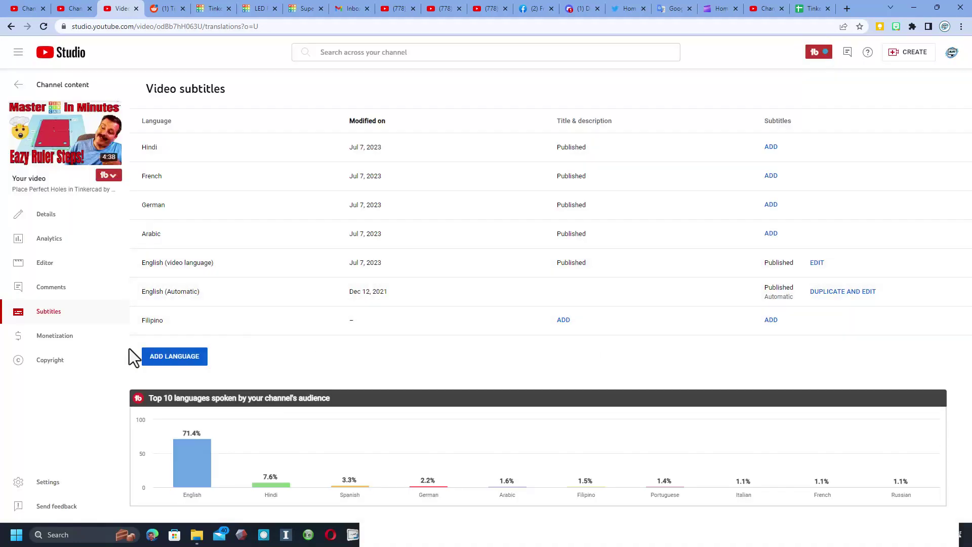
- Copy the English title from the Filipino translation form for use in Google Translate
click(561, 320)
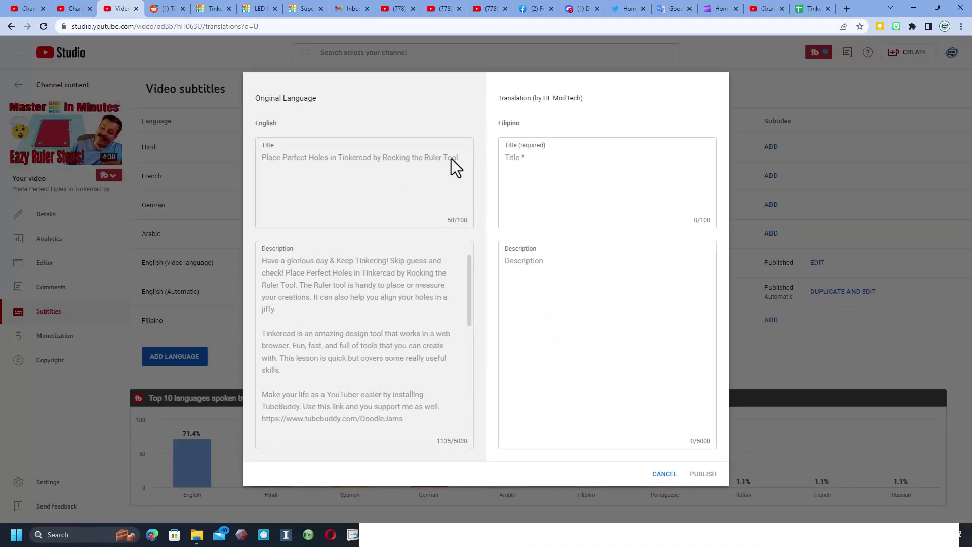
drag(448, 158, 255, 167)
key(ctrl+c)
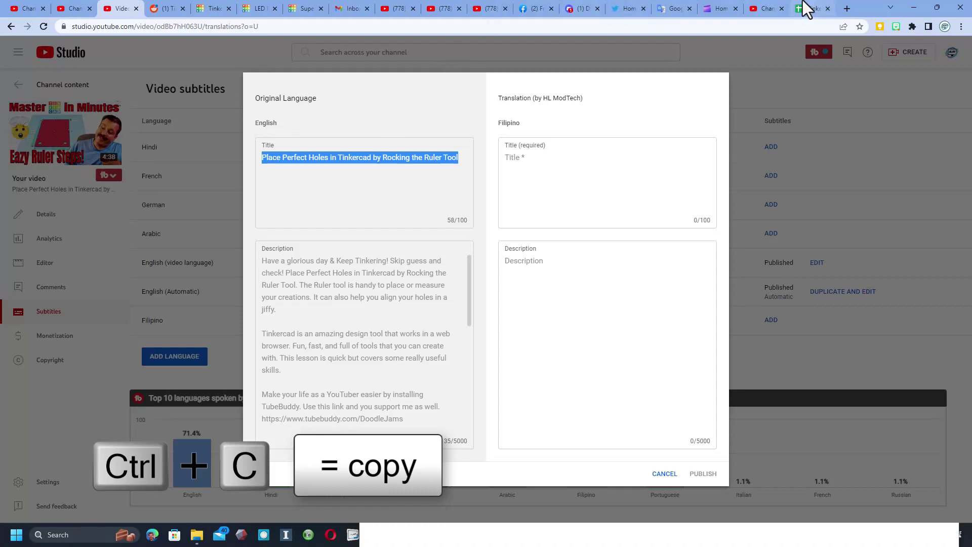
click(674, 8)
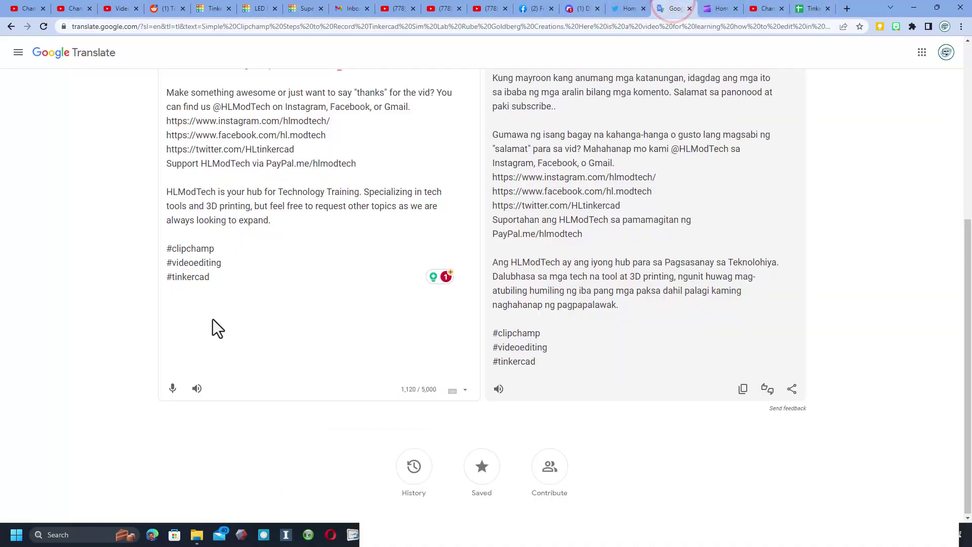
- Translate the English title to Filipino in Google Translate and paste it into the Filipino title field
scroll(217, 324, up, 5)
click(465, 142)
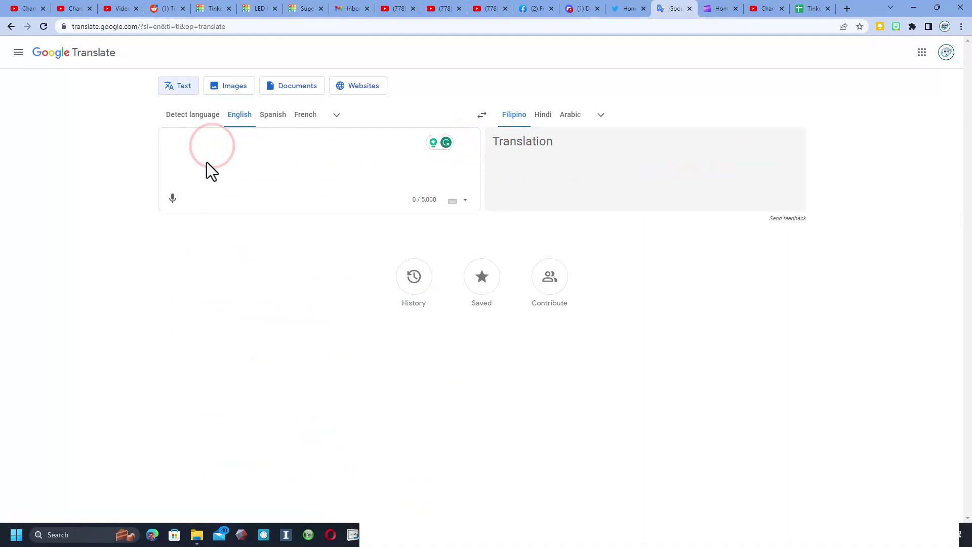
key(ctrl+v)
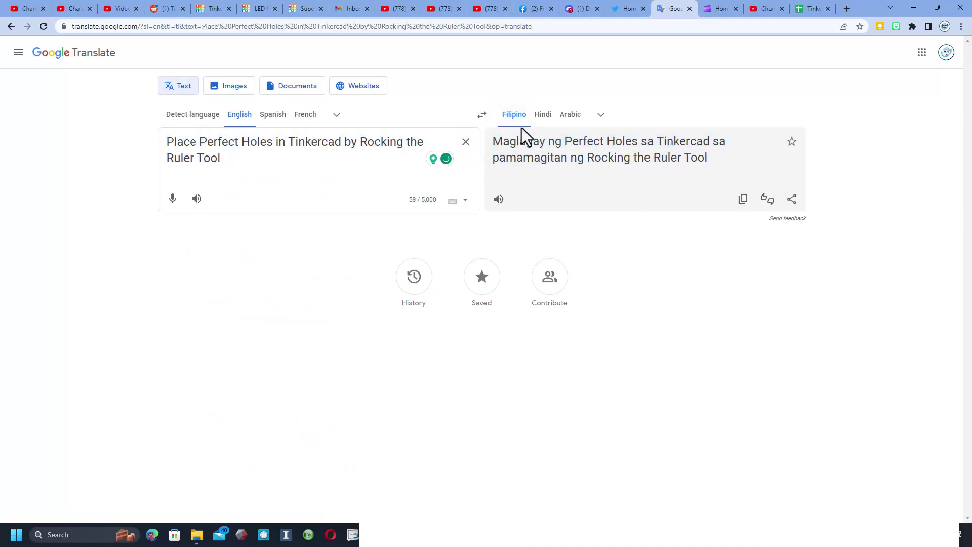
click(742, 199)
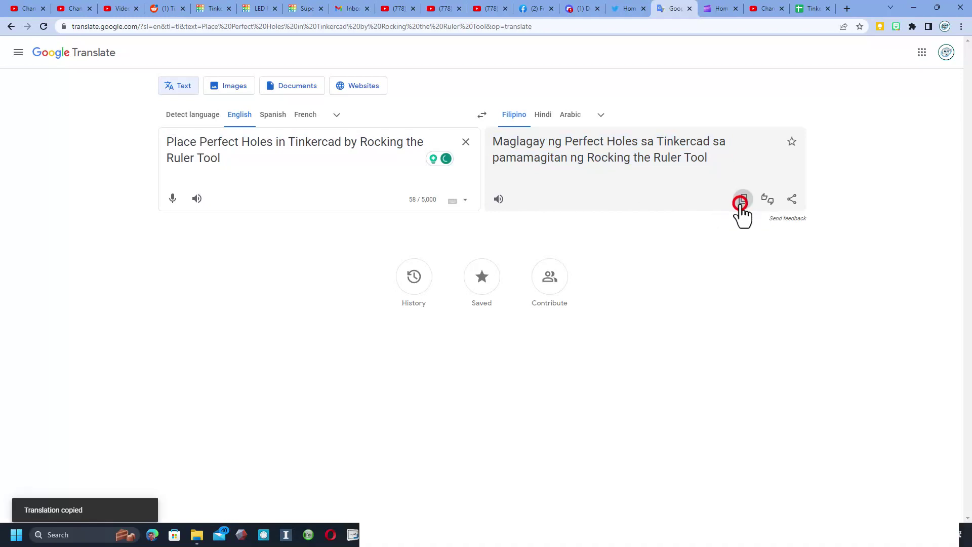
click(118, 8)
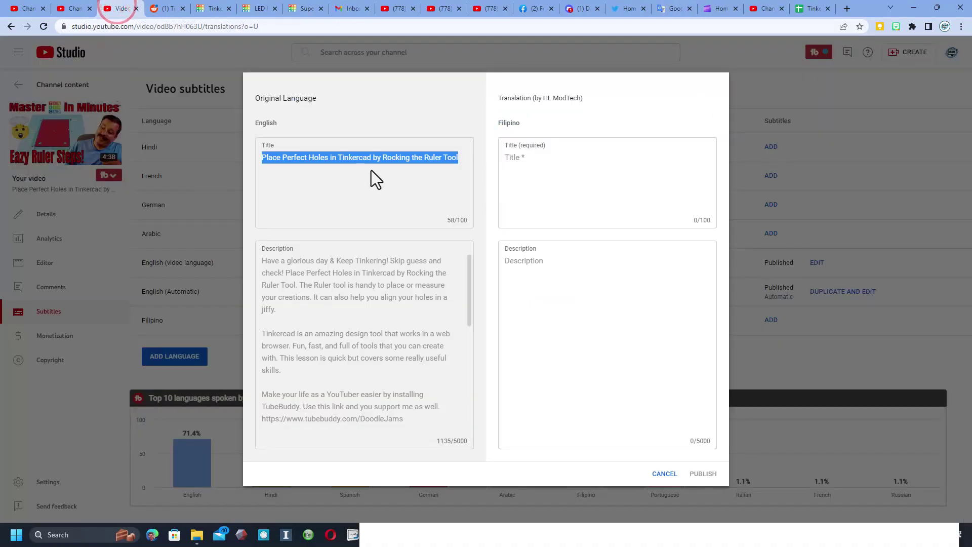
click(521, 168)
key(ctrl+v)
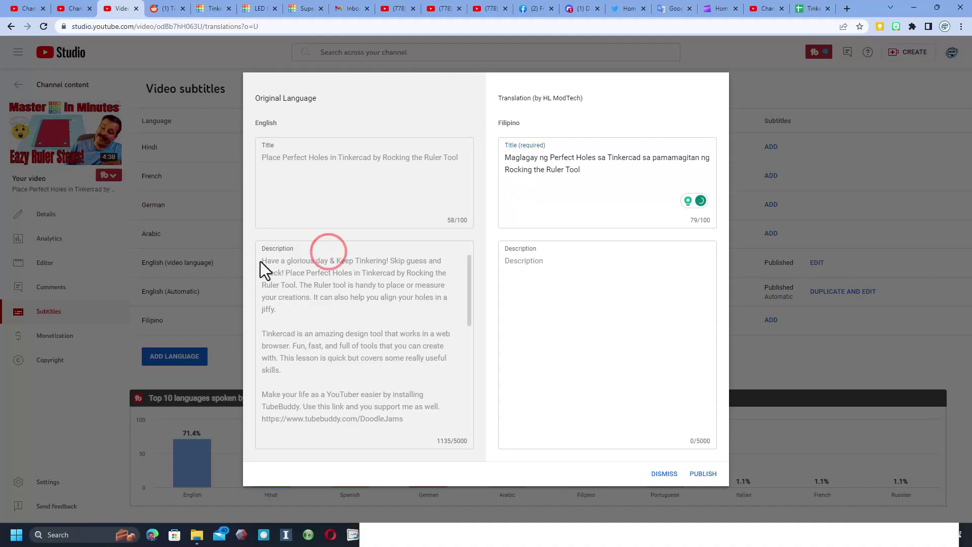
- Copy the full English description for translation into Filipino
drag(263, 262, 281, 284)
click(280, 281)
key(ctrl+a)
key(ctrl+c)
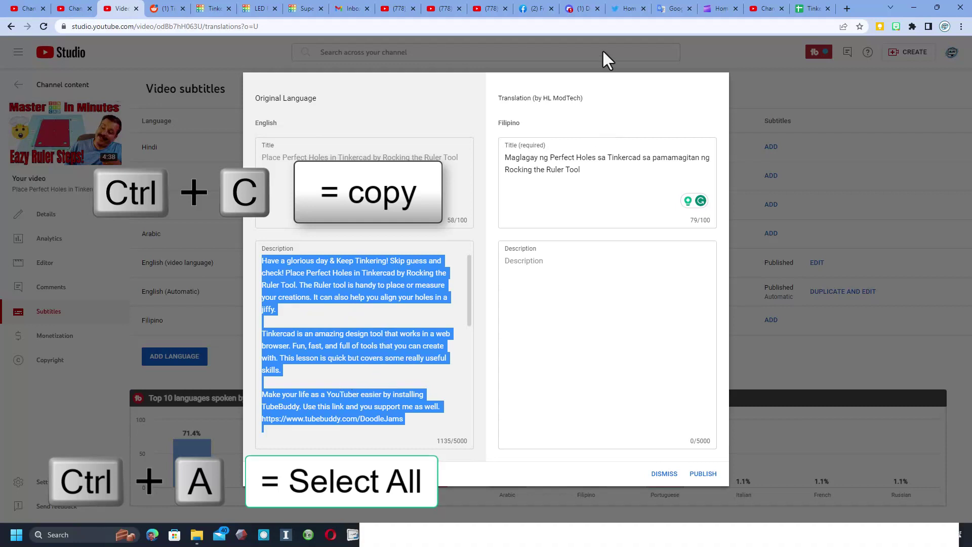
click(563, 264)
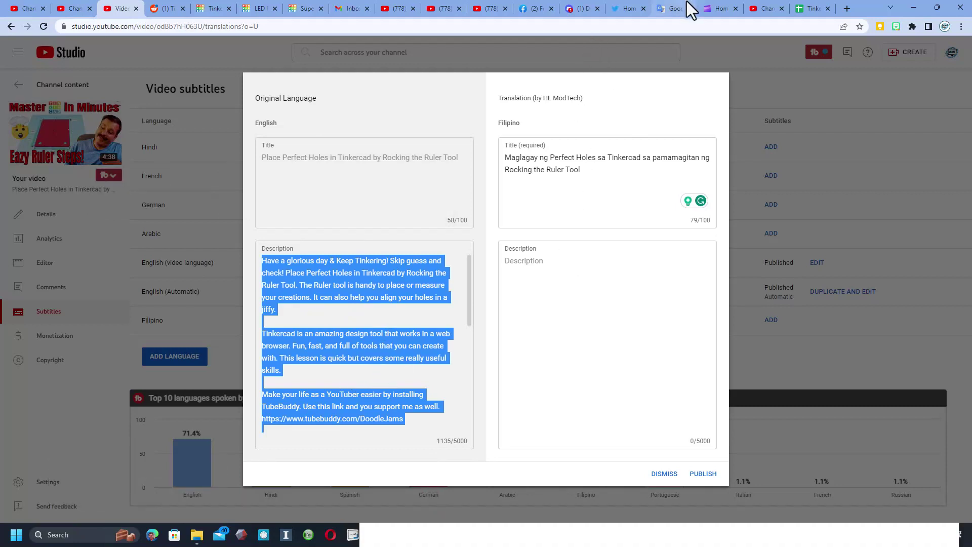
click(675, 8)
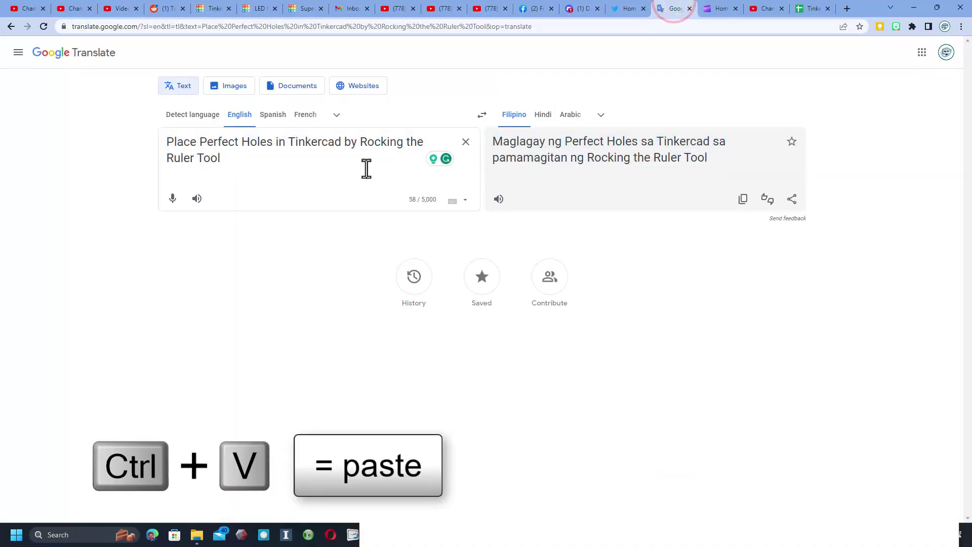
- Translate the description to Filipino, paste it into the Filipino description field, and publish
click(464, 140)
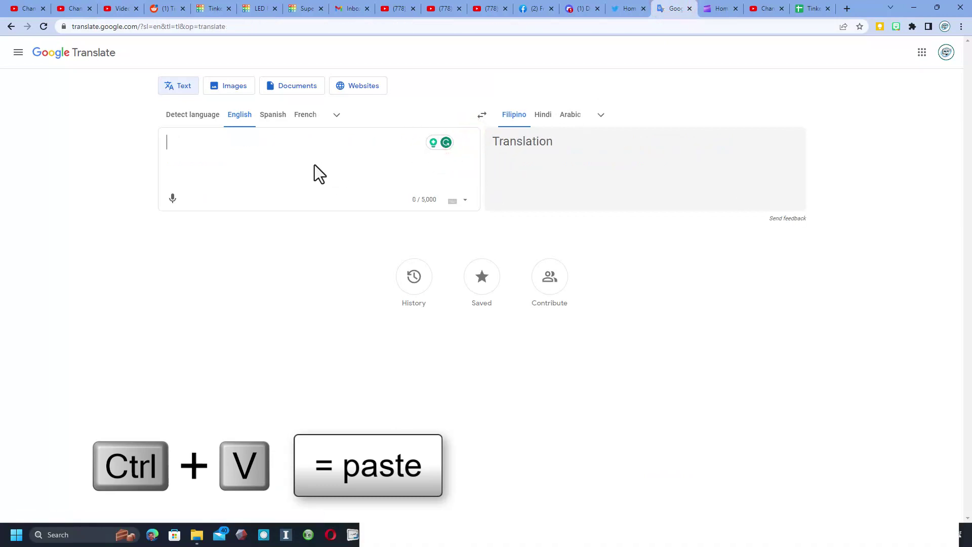
key(ctrl+v)
scroll(600, 193, up, 1)
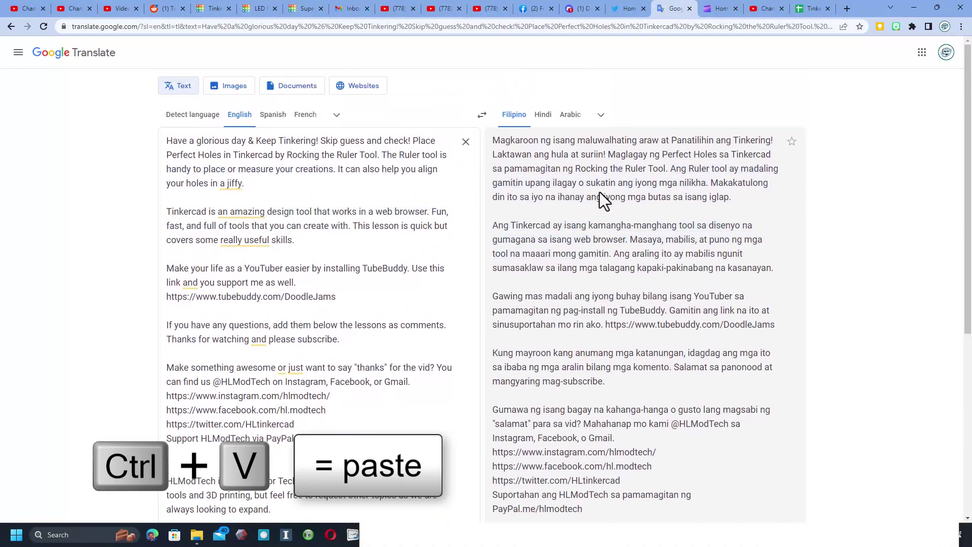
scroll(618, 198, down, 5)
click(743, 389)
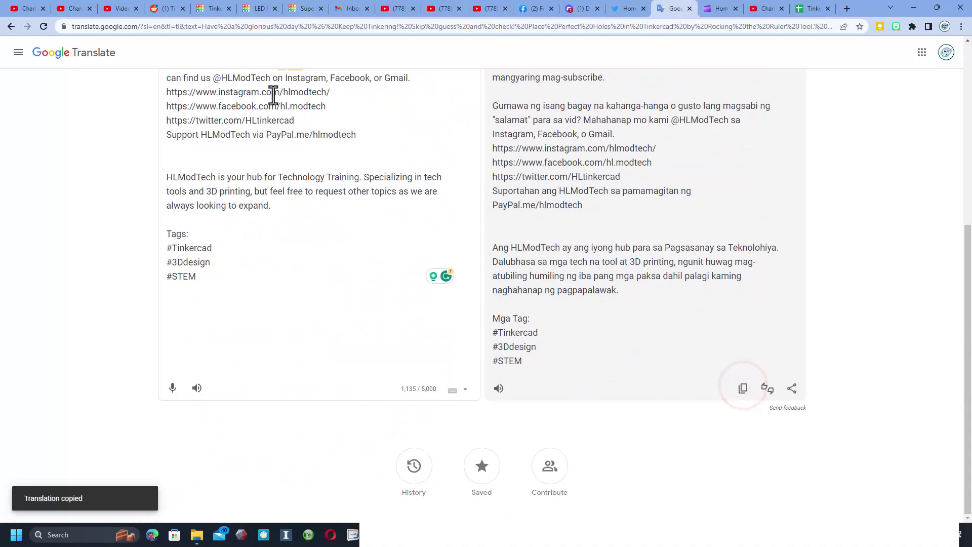
click(123, 8)
click(564, 269)
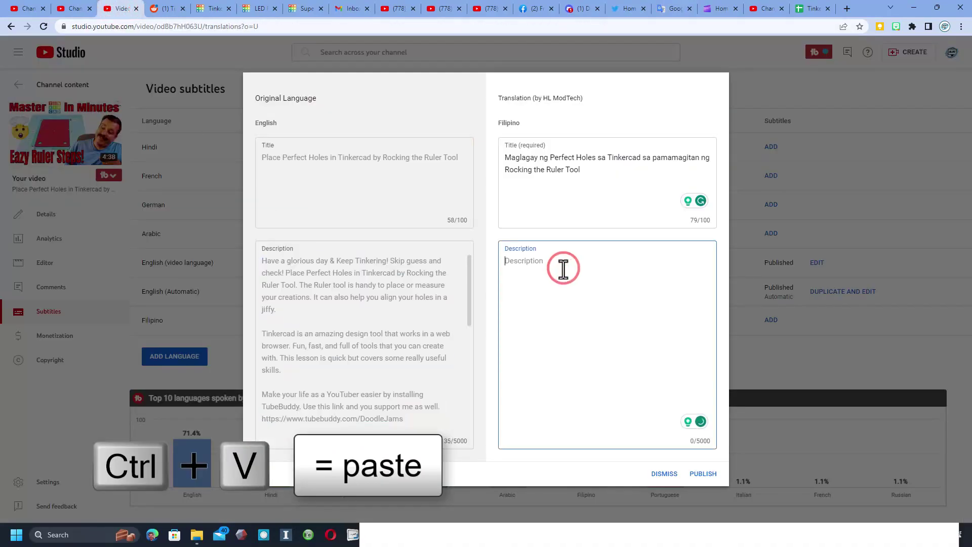
key(ctrl+v)
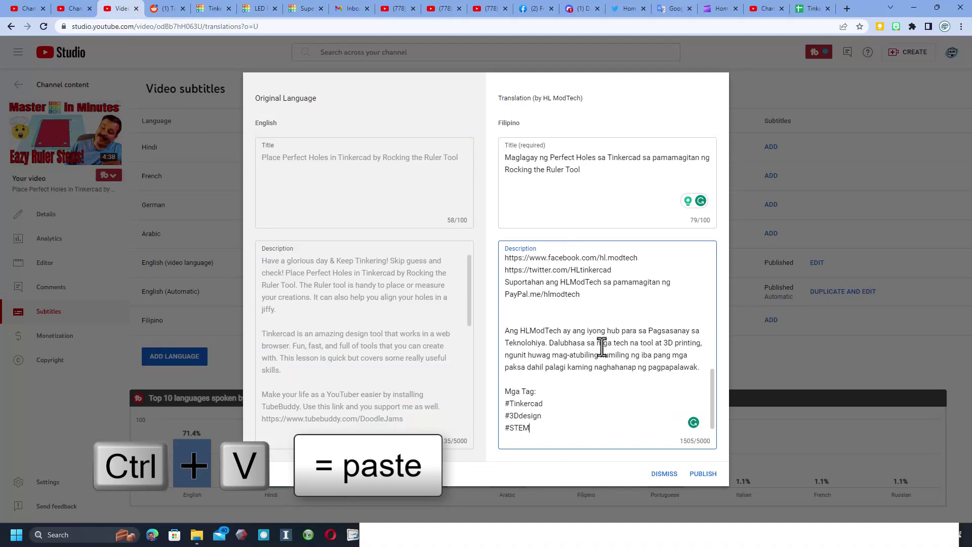
click(699, 476)
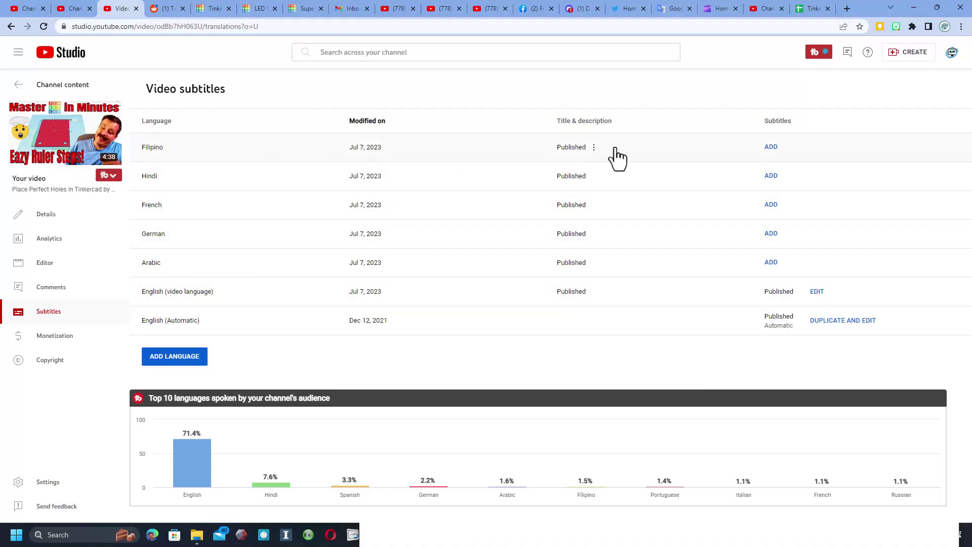
- Publish auto-translated subtitles for Filipino, Hindi and French
click(770, 147)
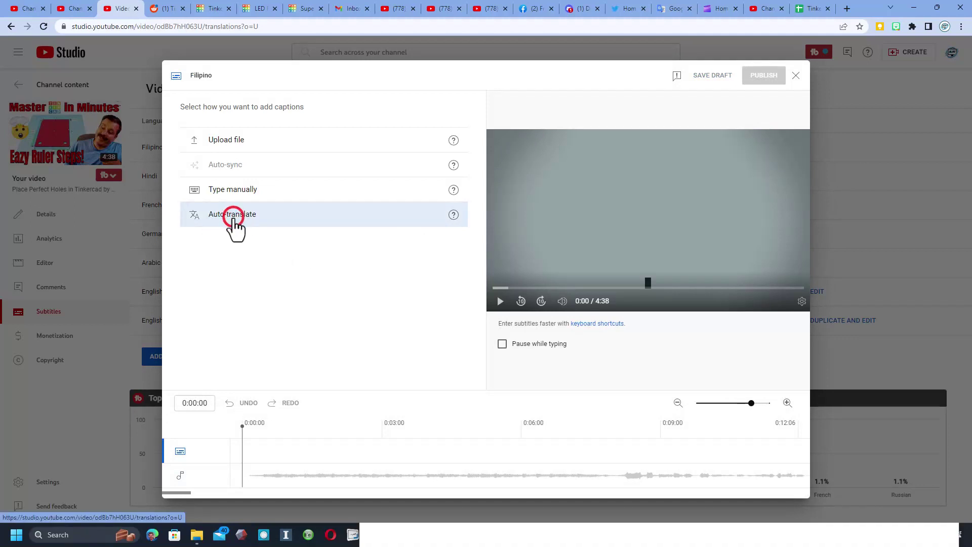
click(233, 215)
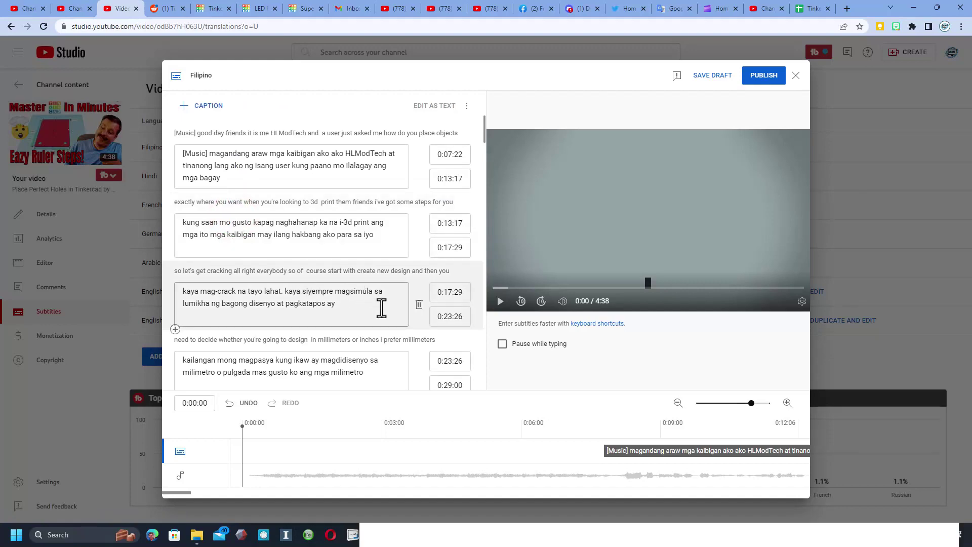
click(756, 80)
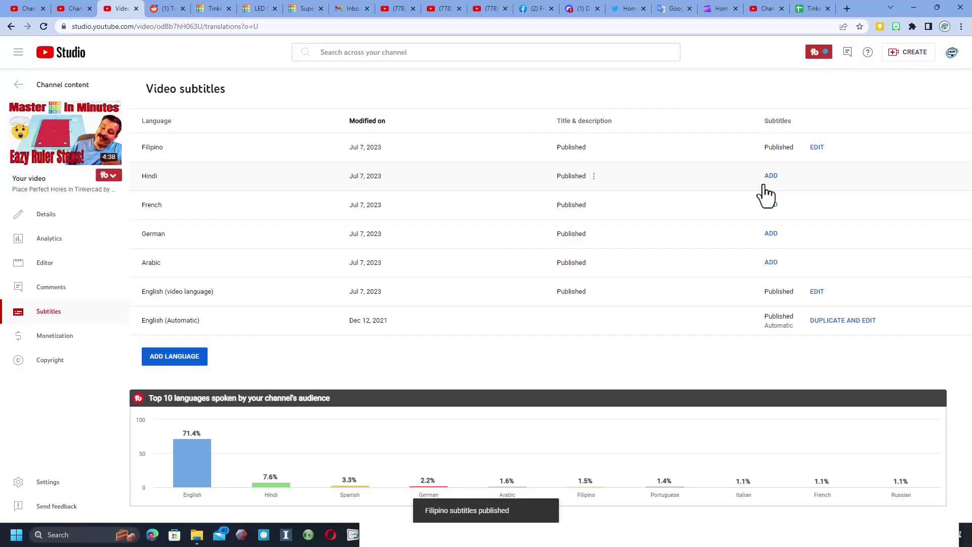
click(771, 175)
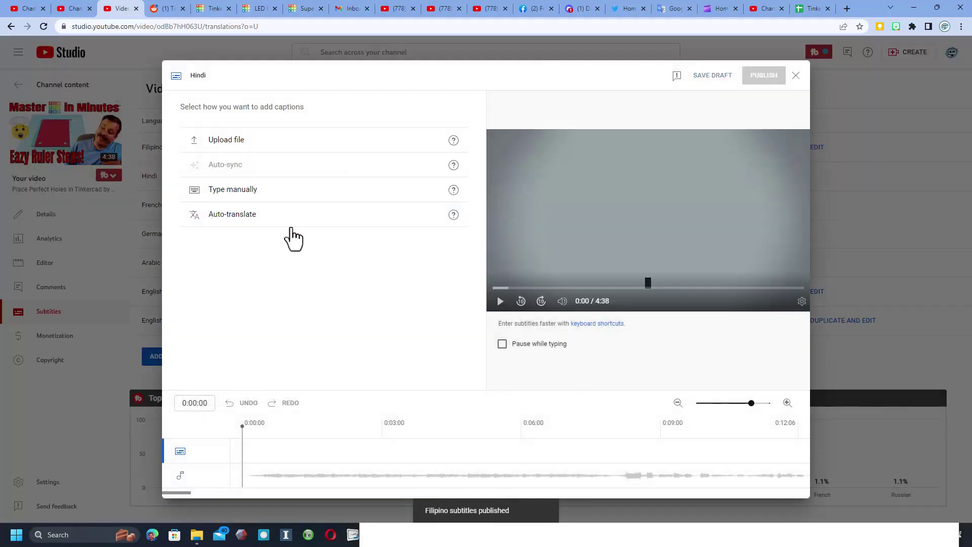
click(260, 215)
click(759, 75)
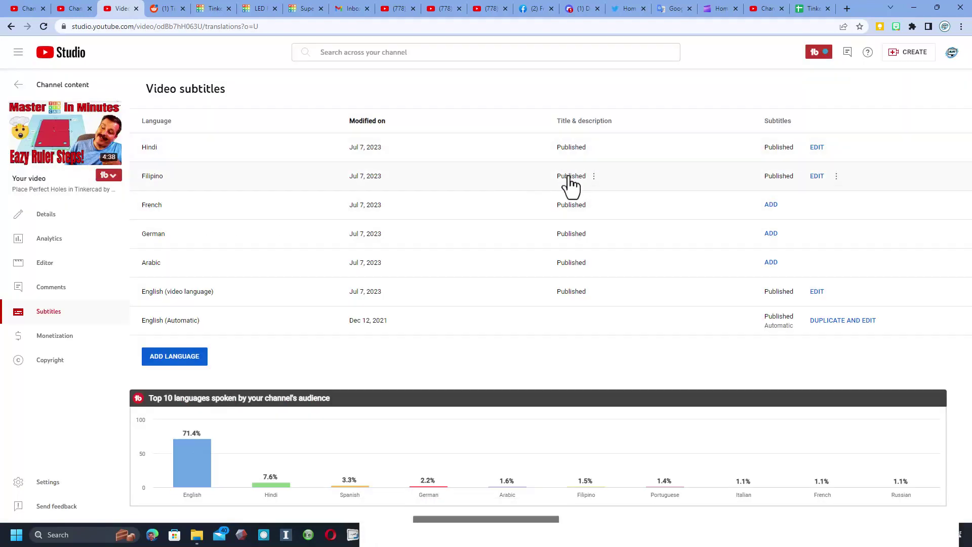
click(768, 204)
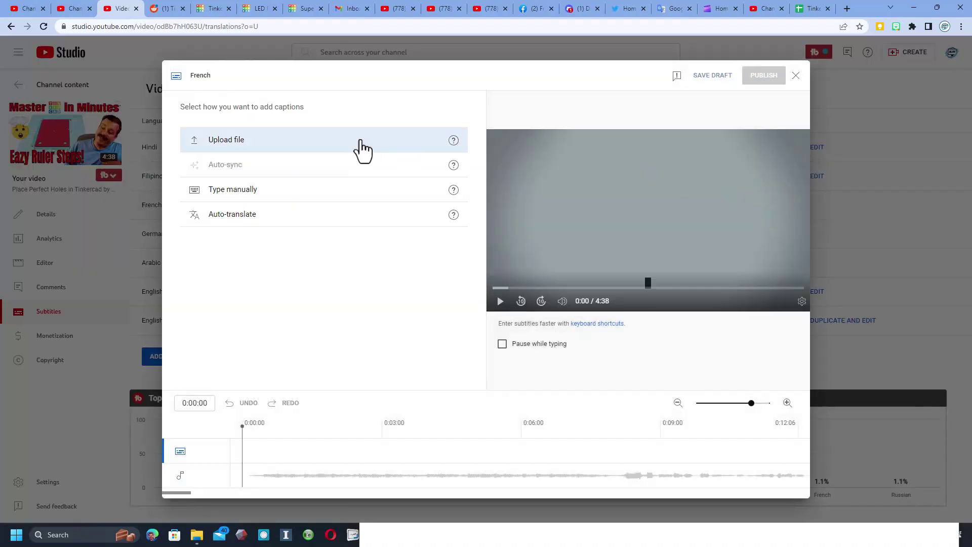
click(381, 220)
click(761, 76)
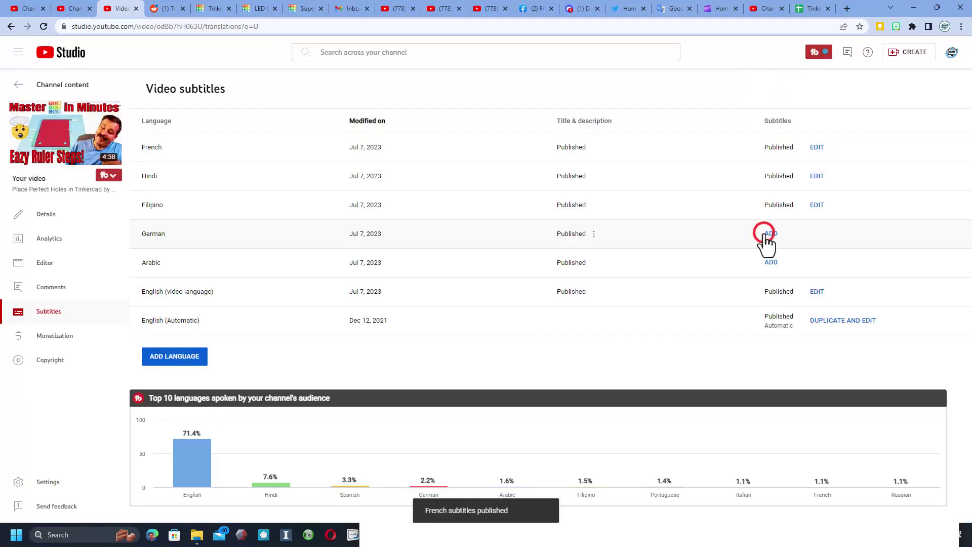
- Publish auto-translated subtitles for German, Arabic and Spanish
click(764, 233)
click(242, 214)
click(768, 74)
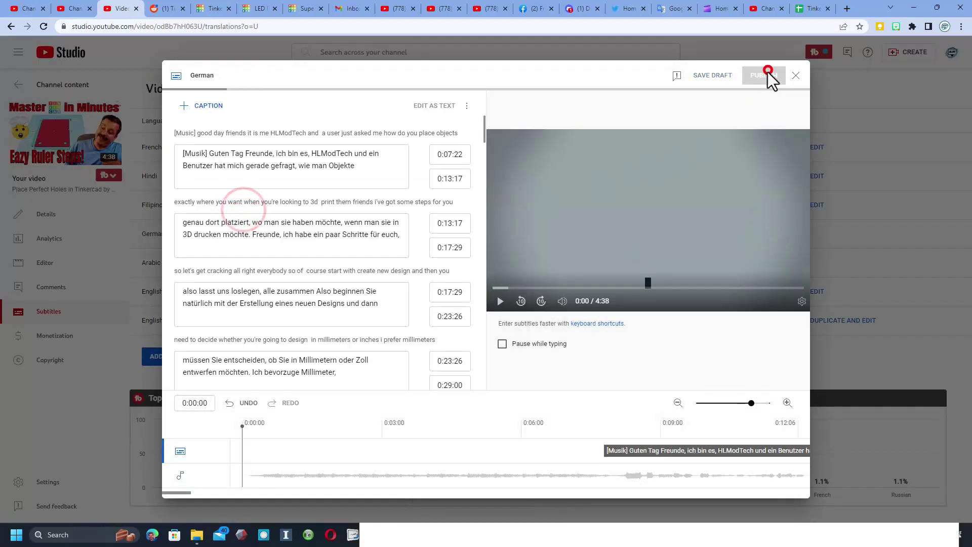
click(765, 261)
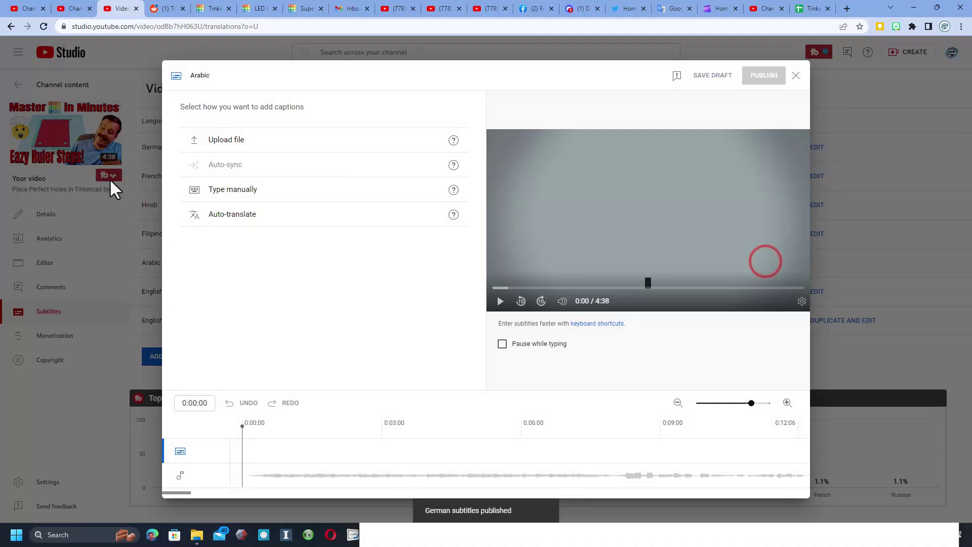
click(220, 213)
click(757, 74)
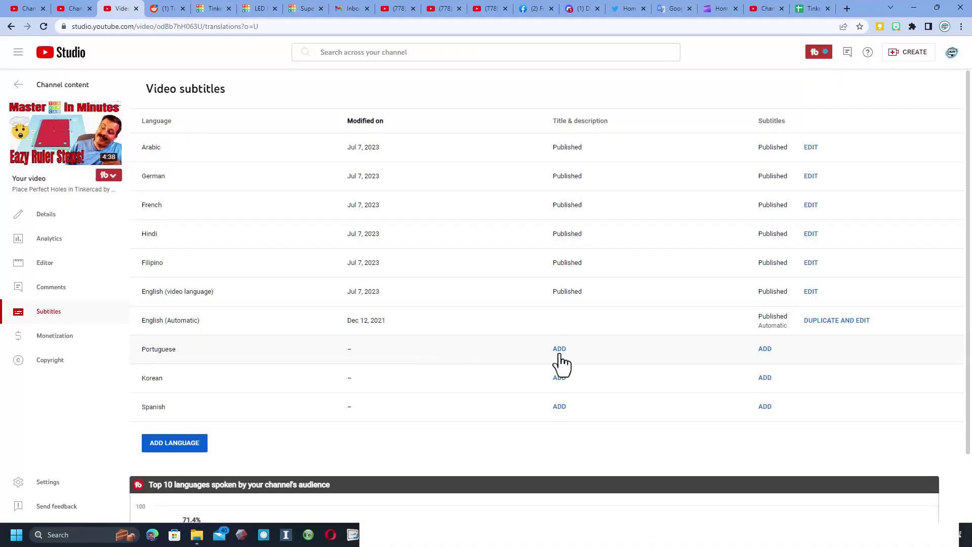
click(766, 147)
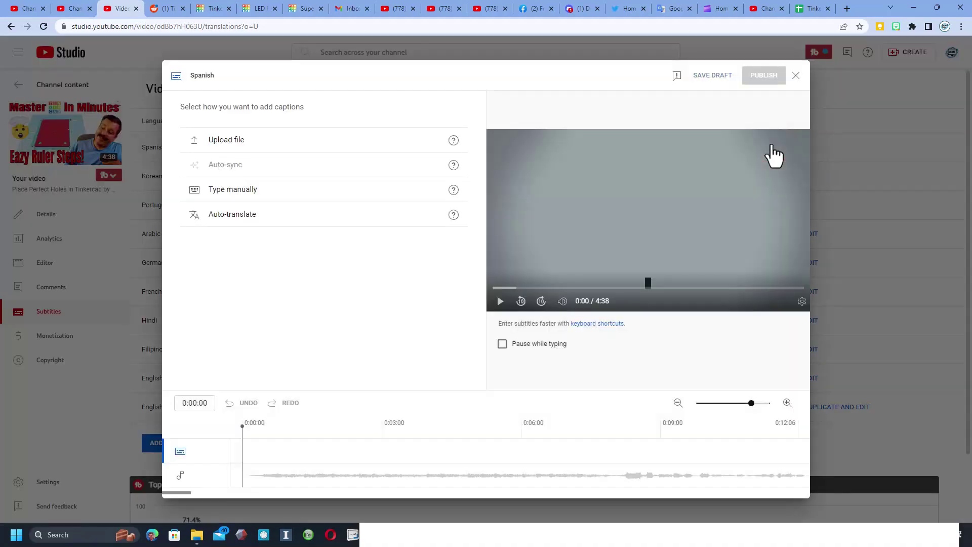
click(272, 218)
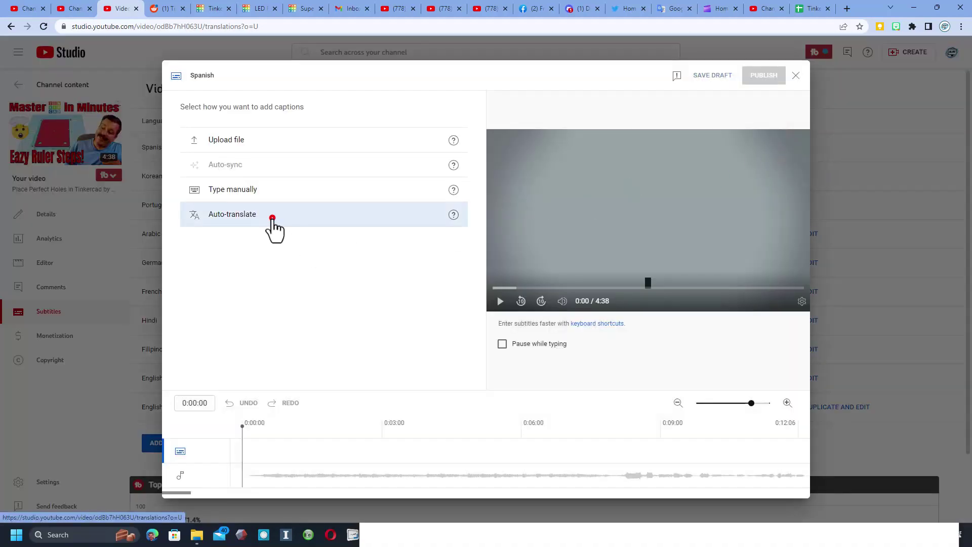
click(763, 77)
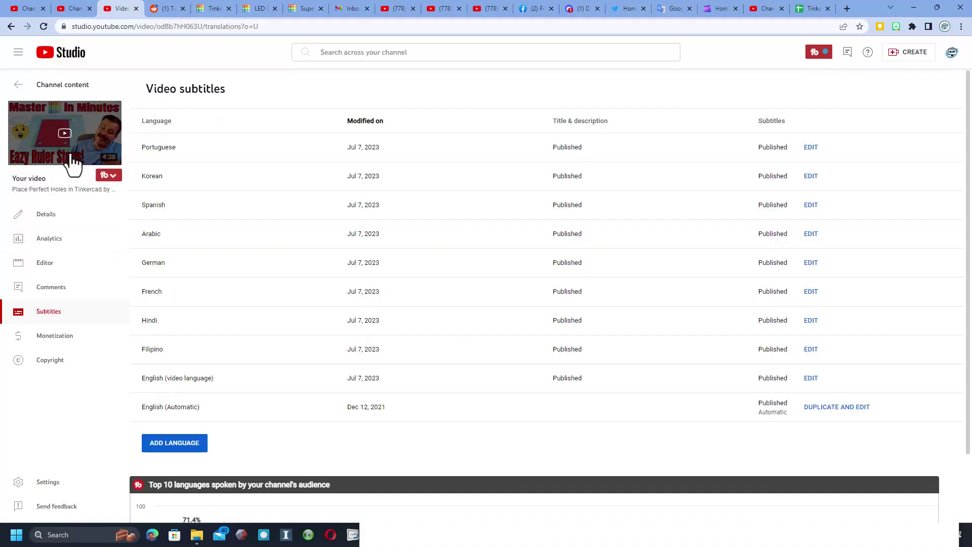
click(48, 214)
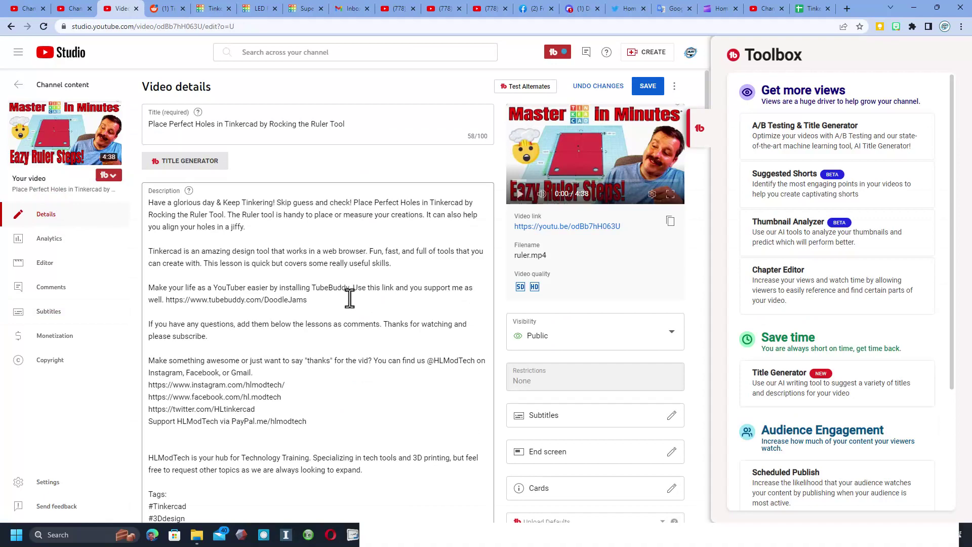
- Save the video details, turn on captions in the player, and switch subtitles to Korean
click(644, 89)
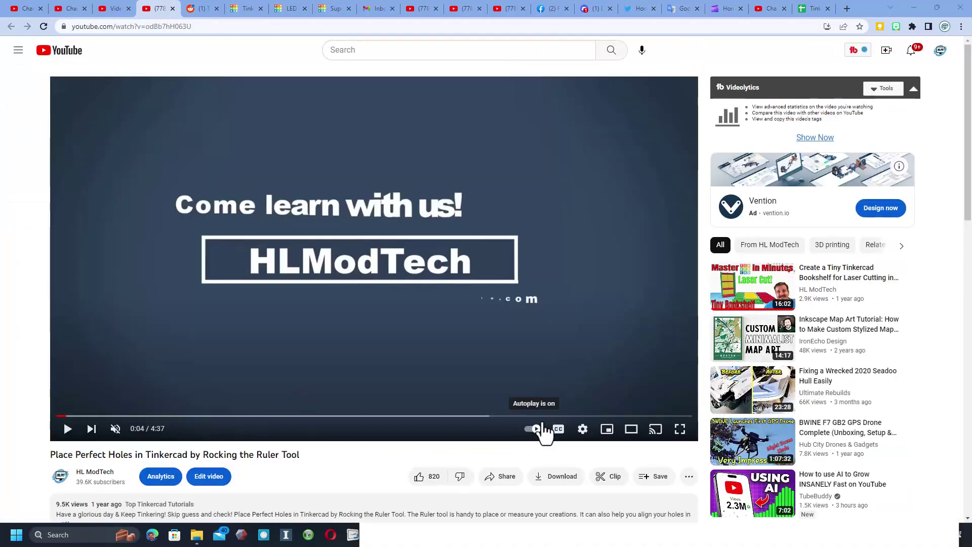
click(559, 429)
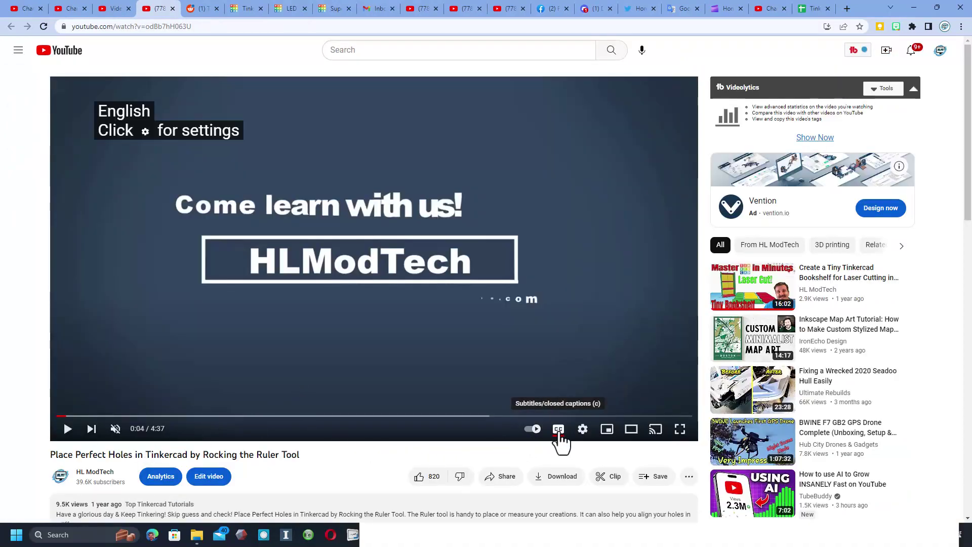
click(583, 431)
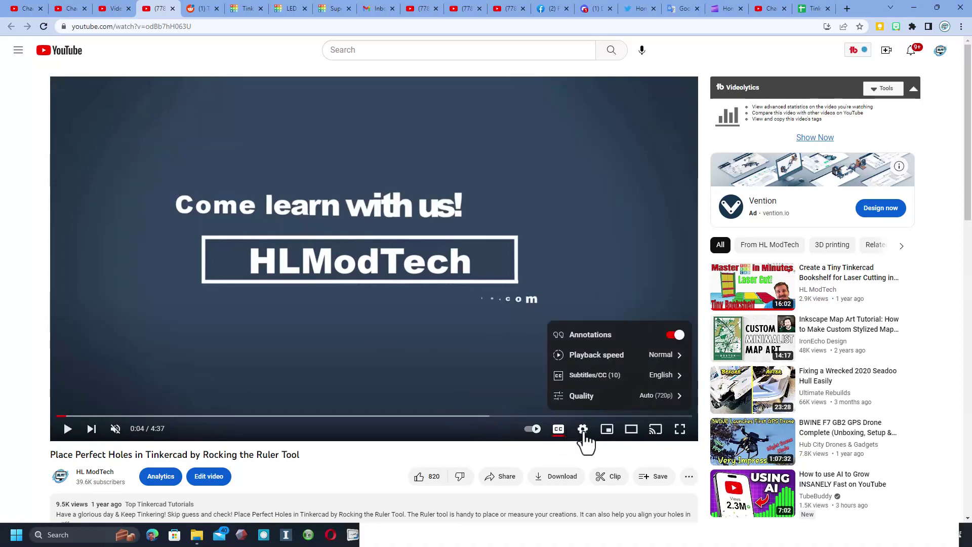
click(642, 385)
click(640, 386)
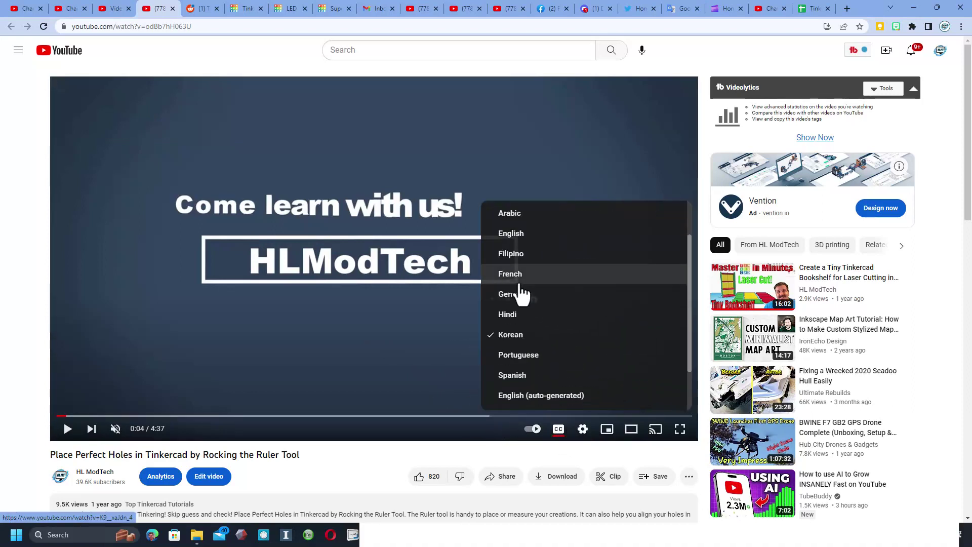
scroll(521, 292, down, 2)
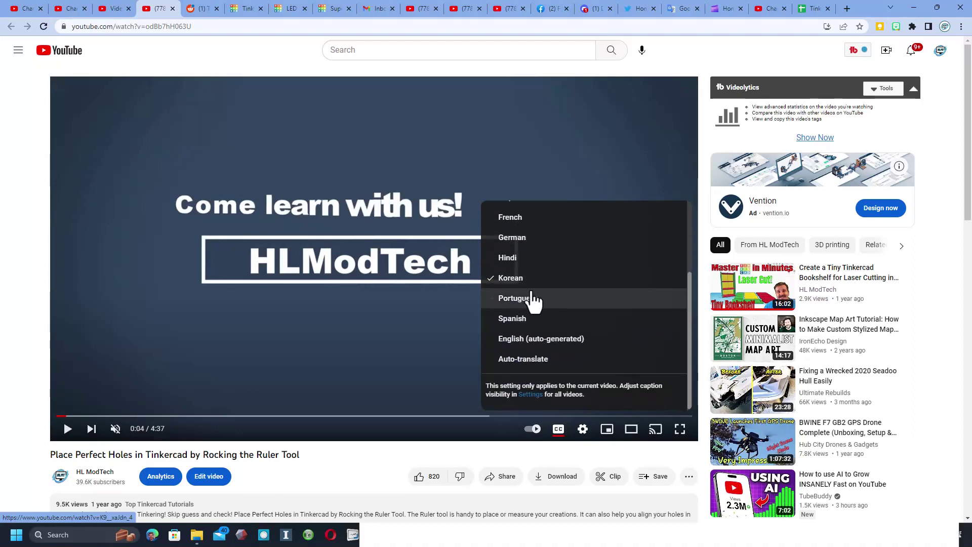